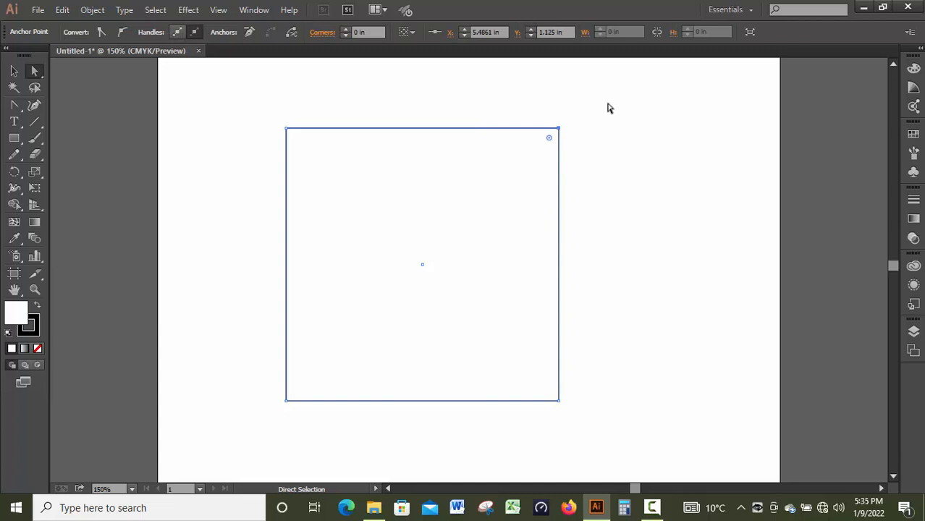
Step: Try rounding all four corners of the square to about 1.34 in and undo the rounding
{"action": "left_click_drag", "start_coordinate": [599, 107], "coordinate": [507, 187]}
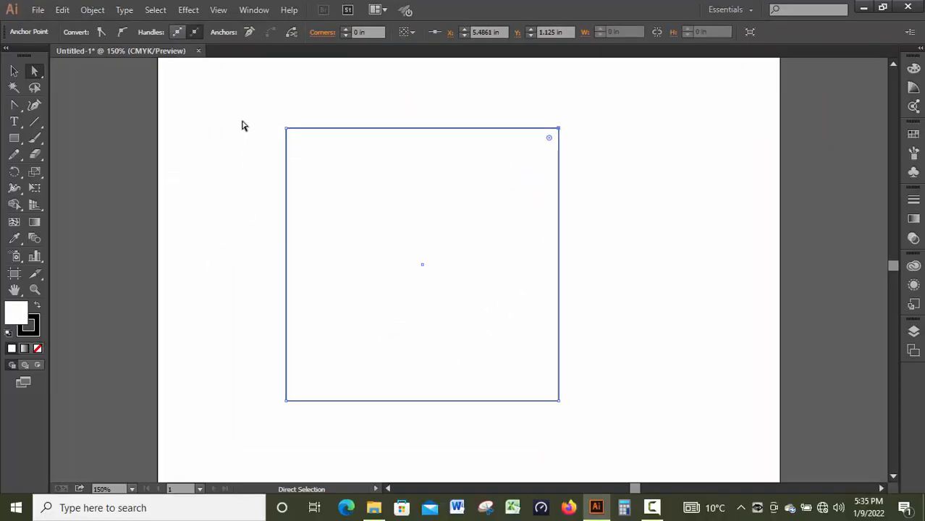
{"action": "left_click_drag", "start_coordinate": [237, 91], "coordinate": [612, 424]}
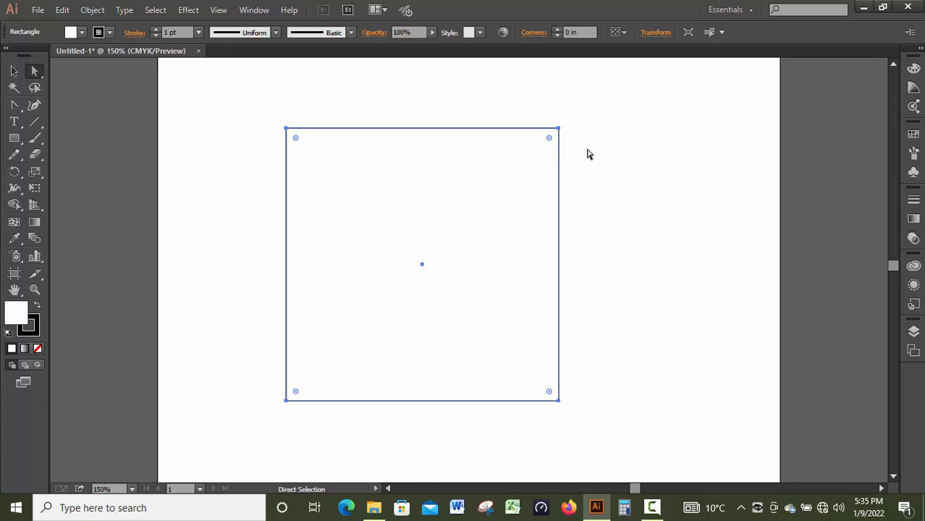
{"action": "left_click_drag", "start_coordinate": [234, 101], "coordinate": [642, 426]}
{"action": "left_click_drag", "start_coordinate": [297, 141], "coordinate": [385, 231]}
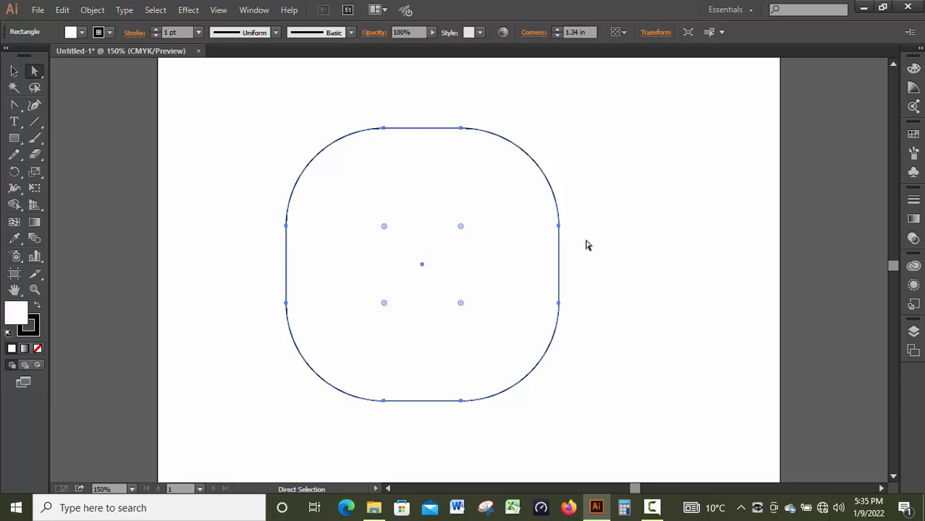
{"action": "key", "text": "ctrl+z"}
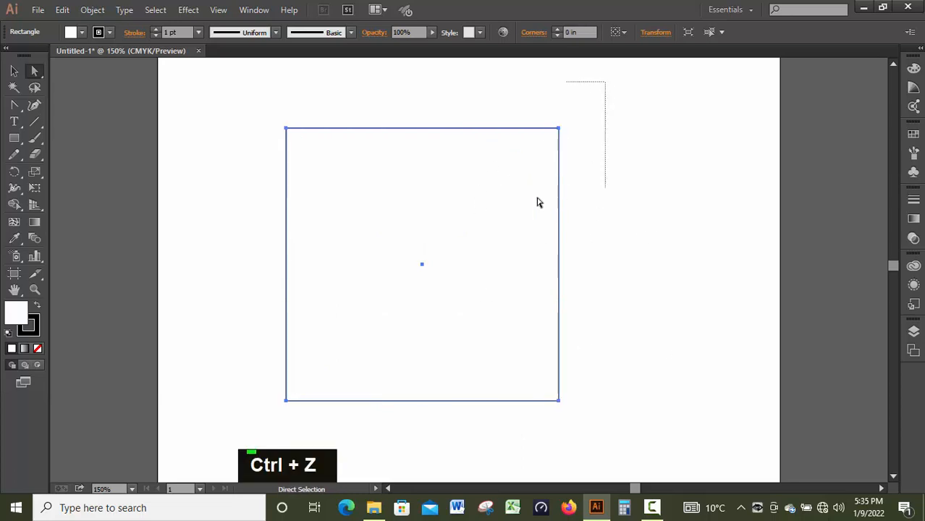
Step: Try rounding only the square's upper-right corner to about 1.31 in and undo it
{"action": "left_click_drag", "start_coordinate": [605, 83], "coordinate": [519, 174]}
{"action": "left_click_drag", "start_coordinate": [550, 138], "coordinate": [463, 239]}
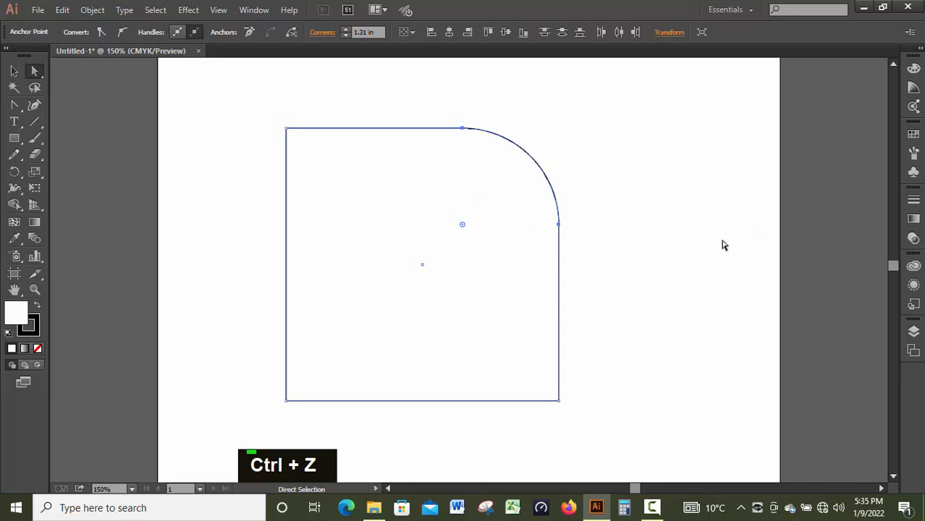
{"action": "key", "text": "ctrl+z"}
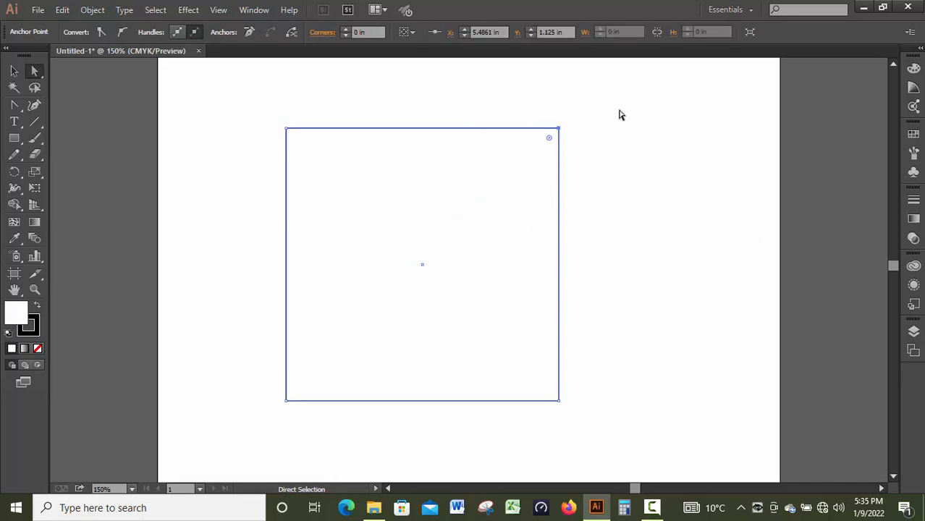
Step: Try distorting the square by moving its upper-left, lower-right and lower-left anchor points inward, and undo the moves
{"action": "left_click_drag", "start_coordinate": [612, 95], "coordinate": [252, 148]}
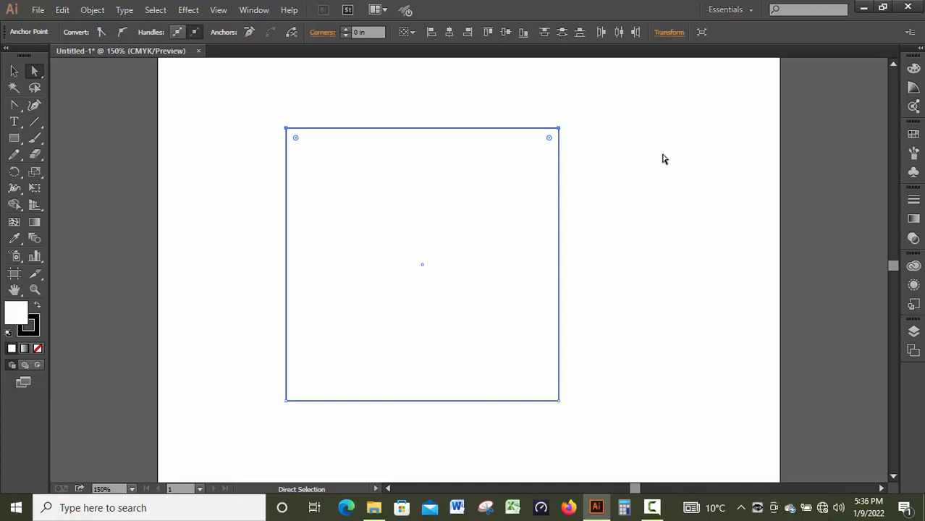
{"action": "left_click_drag", "start_coordinate": [263, 107], "coordinate": [510, 294]}
{"action": "left_click_drag", "start_coordinate": [560, 403], "coordinate": [511, 355]}
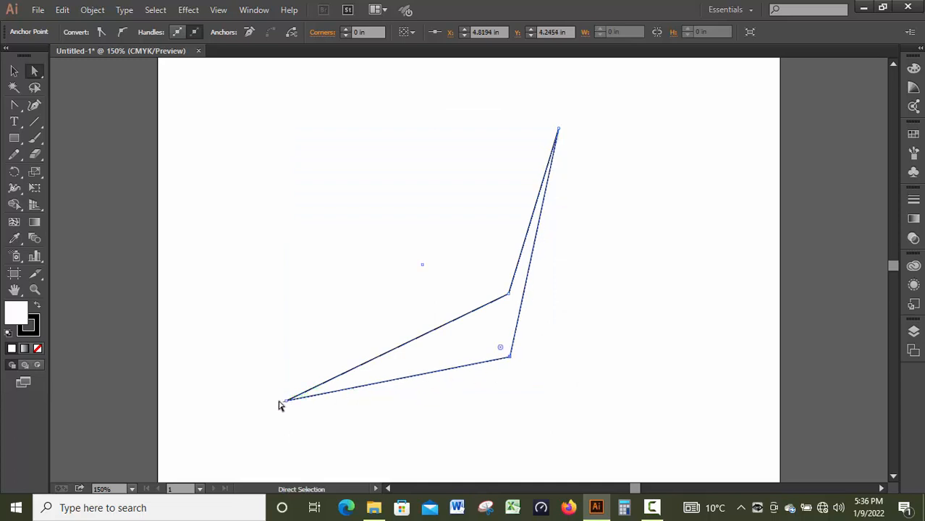
{"action": "left_click_drag", "start_coordinate": [284, 405], "coordinate": [354, 265]}
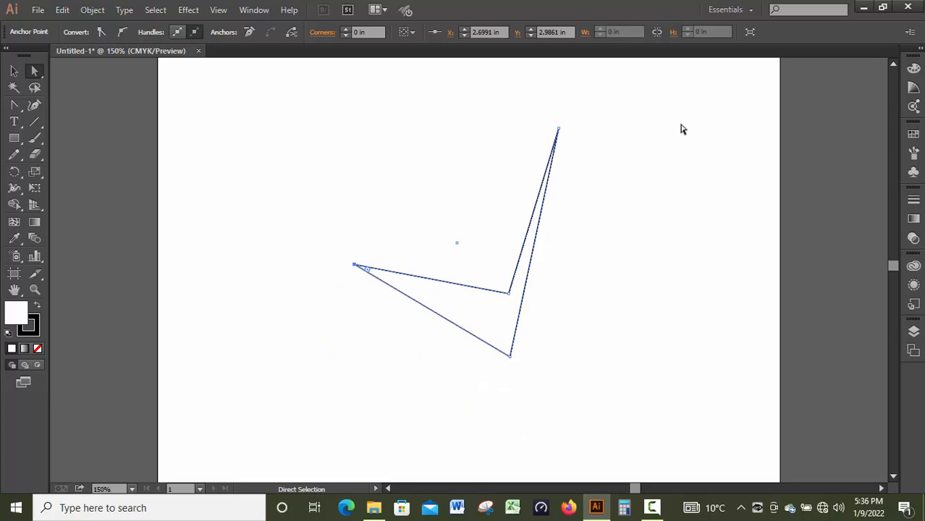
{"action": "key", "text": "ctrl+z"}
{"action": "key", "text": "ctrl+z"}
{"action": "key", "text": "ctrl+z"}
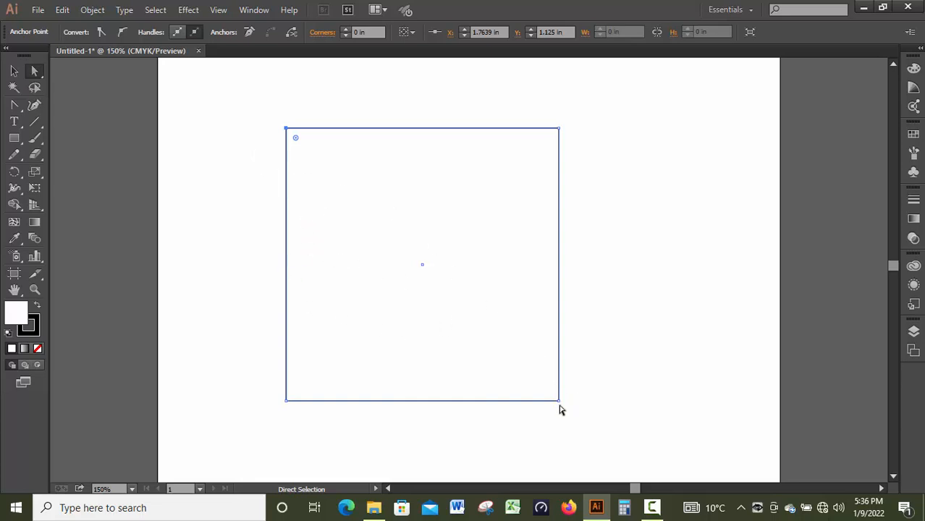
Step: Scale the square down to about 1.37 by 1.28 in, keeping its upper-left corner in place
{"action": "key", "text": "v"}
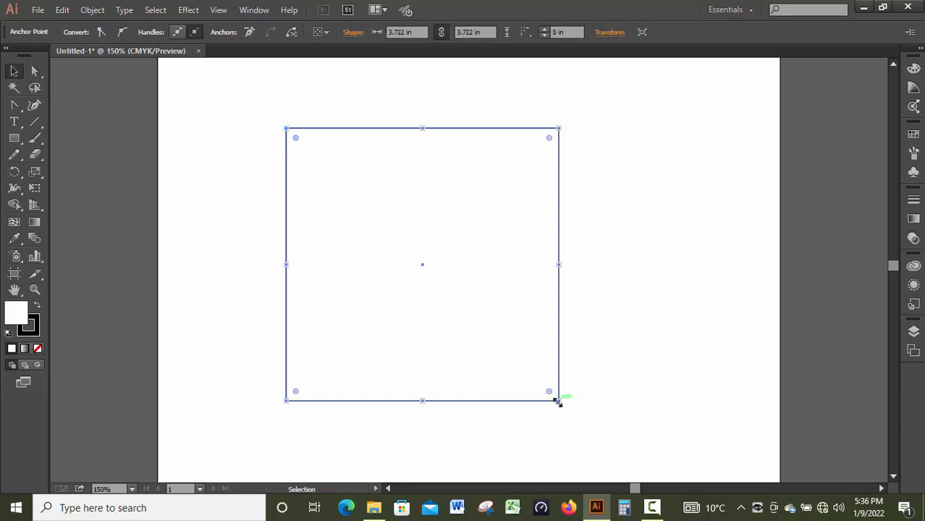
{"action": "left_click_drag", "start_coordinate": [557, 403], "coordinate": [388, 222]}
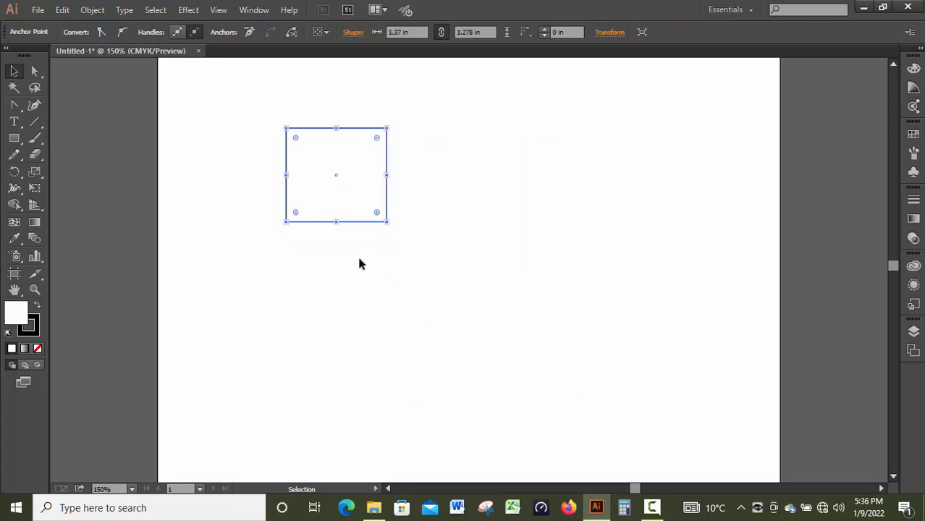
Step: Duplicate the rectangle straight down by 1.28 in so the copy sits edge to edge beneath it
{"action": "left_click", "coordinate": [35, 71]}
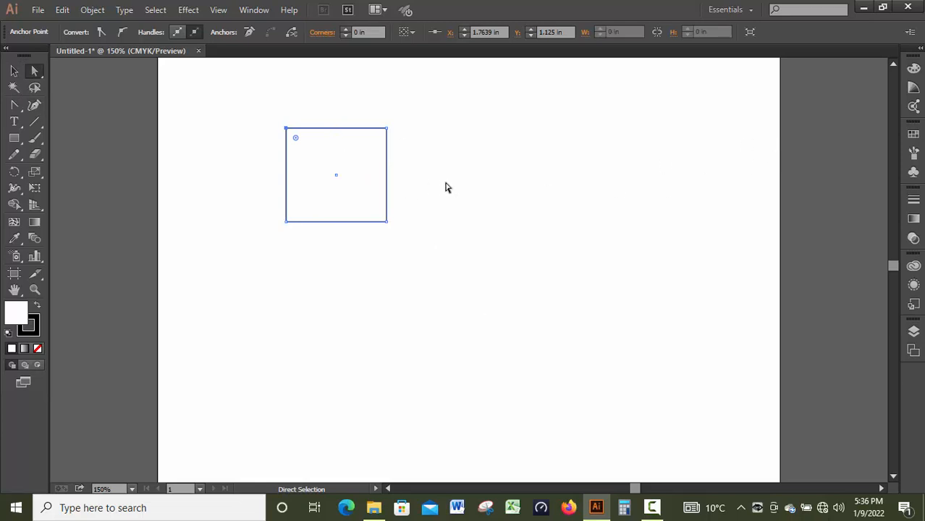
{"action": "key", "text": "alt"}
{"action": "scroll", "coordinate": [452, 228], "scroll_direction": "down", "scroll_amount": 1}
{"action": "scroll", "coordinate": [452, 229], "scroll_direction": "down", "scroll_amount": 3}
{"action": "scroll", "coordinate": [452, 227], "scroll_direction": "up", "scroll_amount": 1}
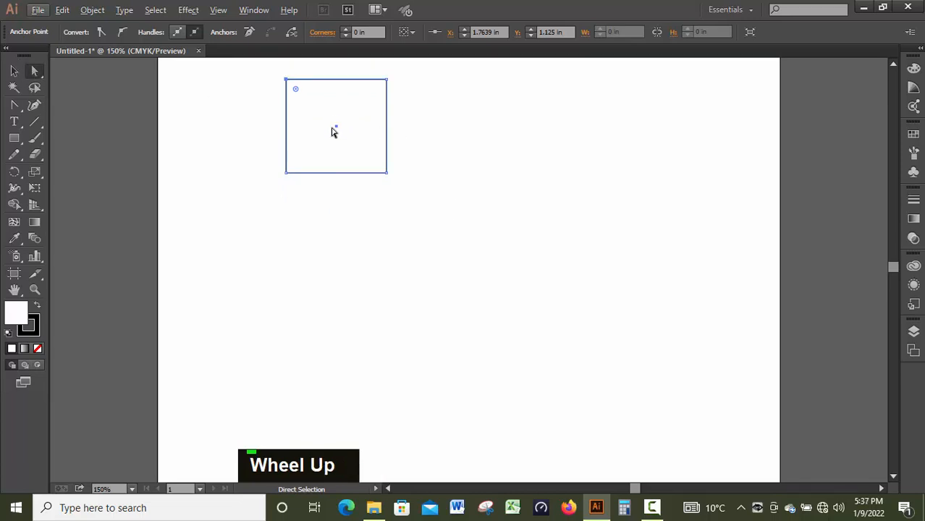
{"action": "left_click_drag", "start_coordinate": [336, 129], "coordinate": [339, 221]}
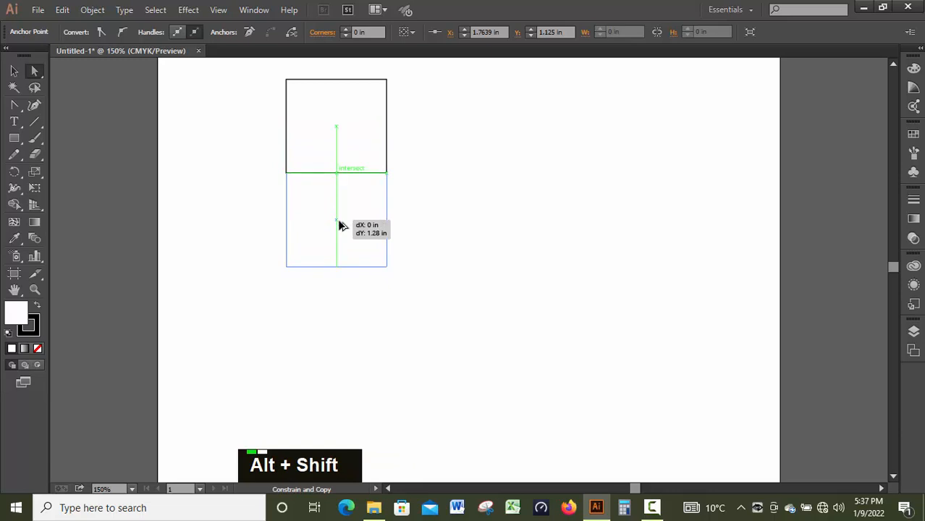
{"action": "left_click_drag", "start_coordinate": [339, 226], "coordinate": [339, 226]}
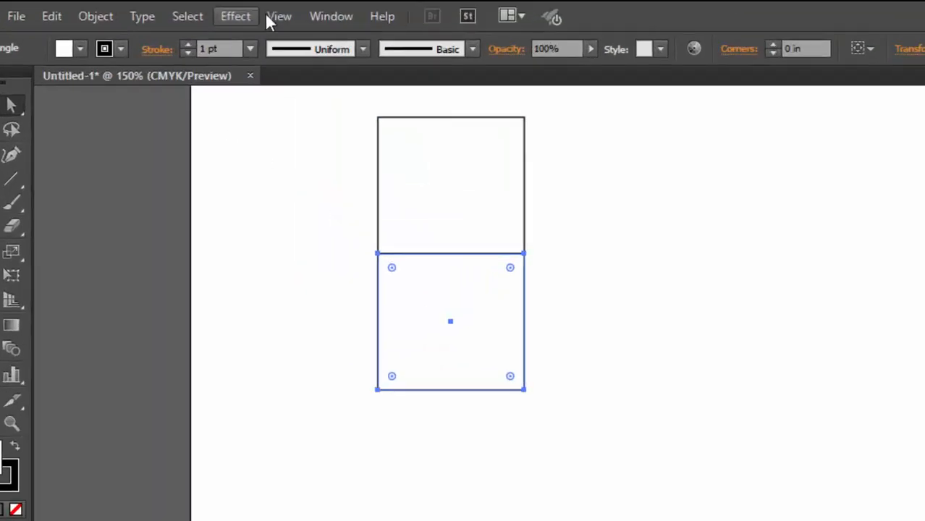
Step: Check that Smart Guides is enabled and duplicate the lower rectangle horizontally, edge to edge on its right side
{"action": "left_click", "coordinate": [212, 3]}
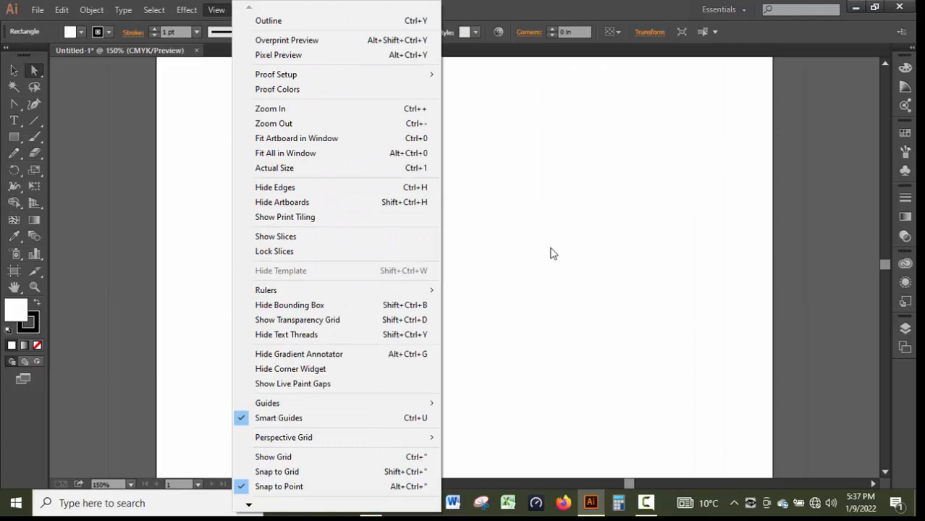
{"action": "left_click", "coordinate": [550, 253]}
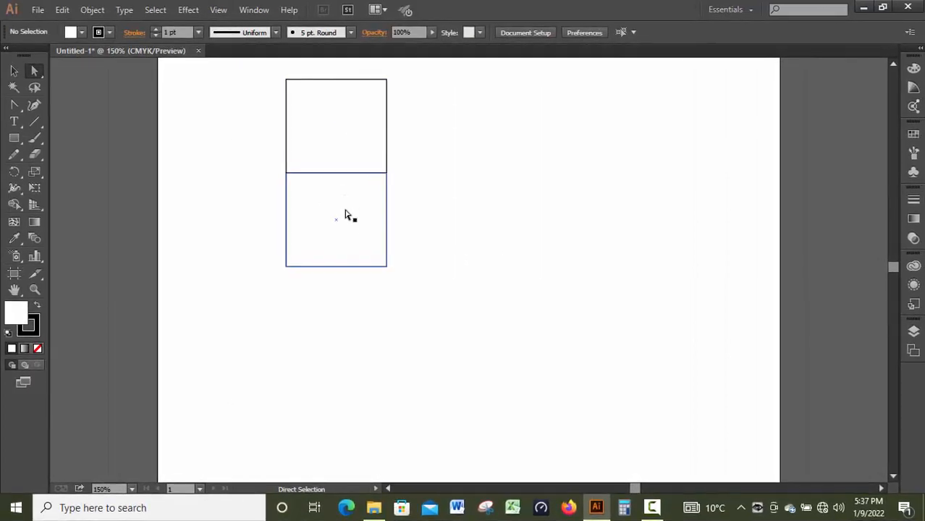
{"action": "key", "text": "alt"}
{"action": "left_click_drag", "start_coordinate": [347, 219], "coordinate": [449, 215]}
{"action": "key", "text": "shift"}
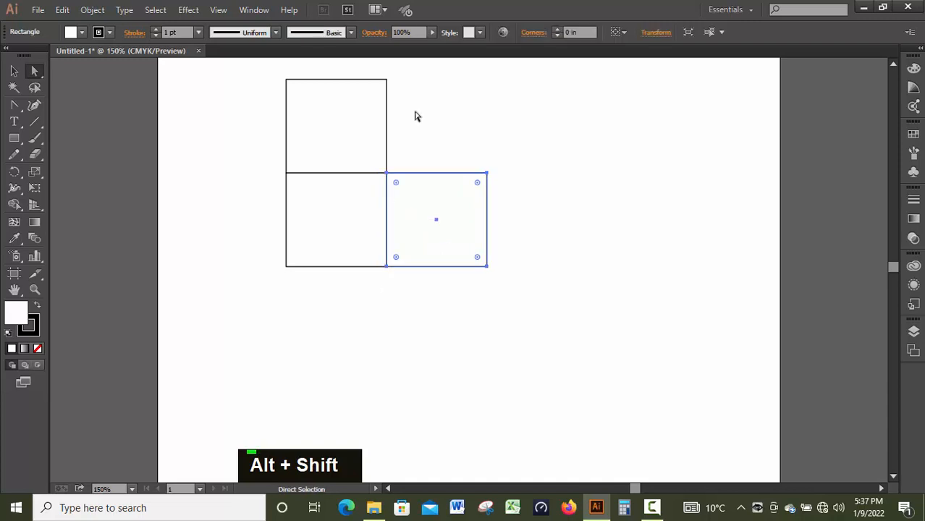
Step: Skew the upper rectangle and the right rectangle by moving their outer anchor points inward to meet as a cube's top and side faces
{"action": "left_click_drag", "start_coordinate": [428, 74], "coordinate": [273, 93]}
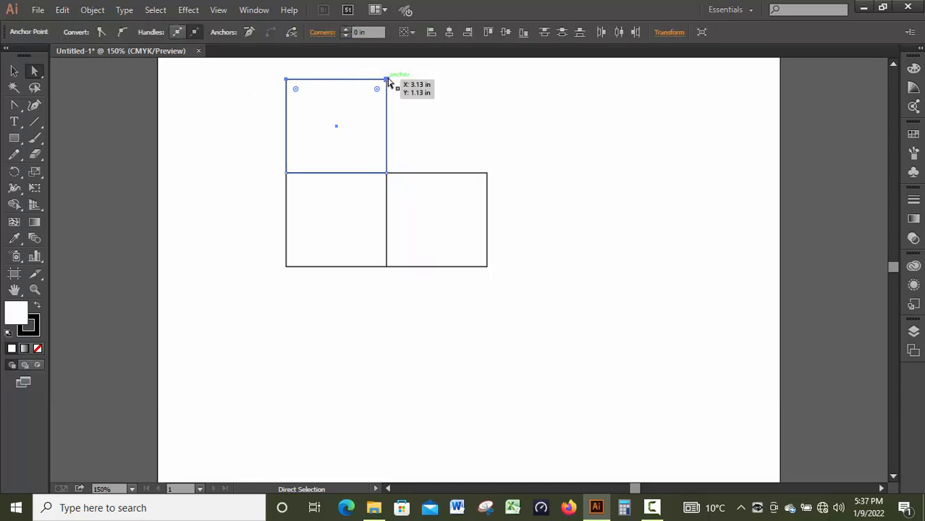
{"action": "left_click_drag", "start_coordinate": [388, 80], "coordinate": [422, 161]}
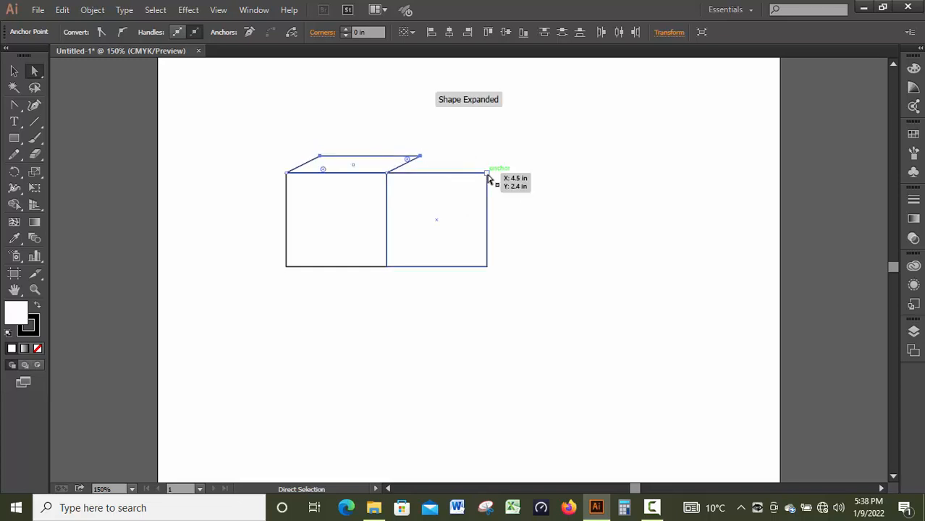
{"action": "left_click_drag", "start_coordinate": [506, 159], "coordinate": [466, 280]}
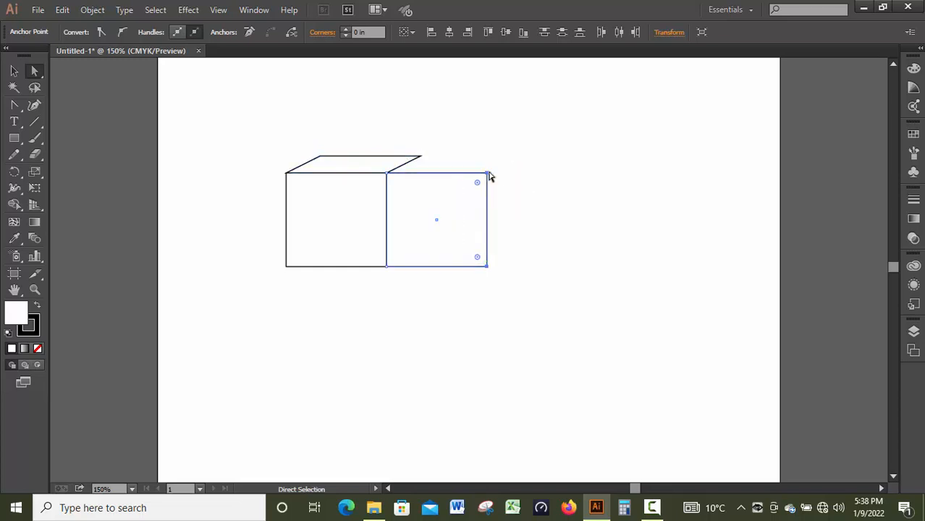
{"action": "left_click_drag", "start_coordinate": [487, 174], "coordinate": [421, 161]}
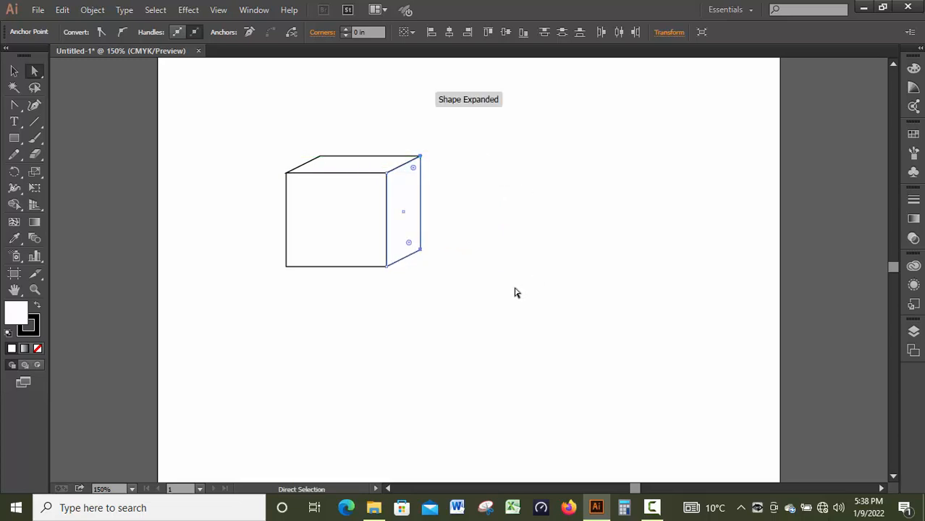
Step: Narrow the cube into a box by moving the left-hand anchor points of its front and top faces inward and slightly up
{"action": "left_click_drag", "start_coordinate": [264, 110], "coordinate": [330, 327]}
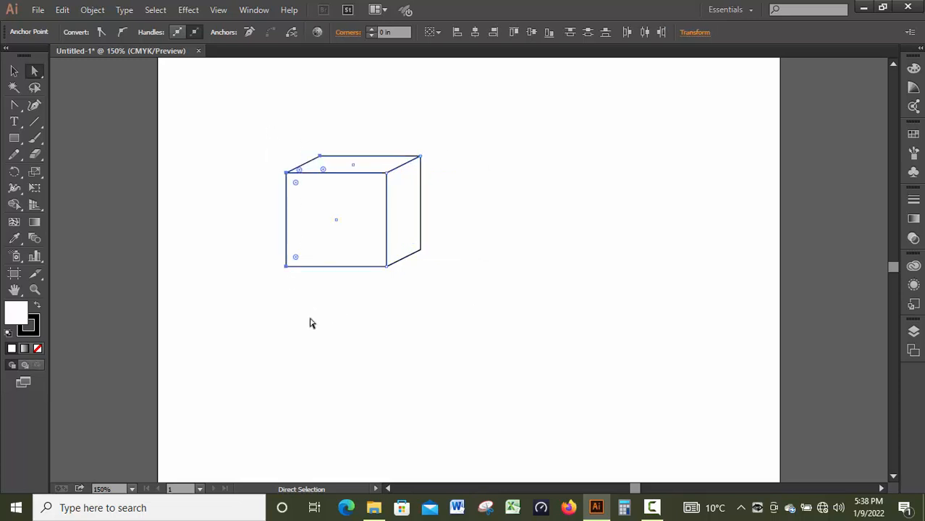
{"action": "left_click_drag", "start_coordinate": [289, 268], "coordinate": [334, 260]}
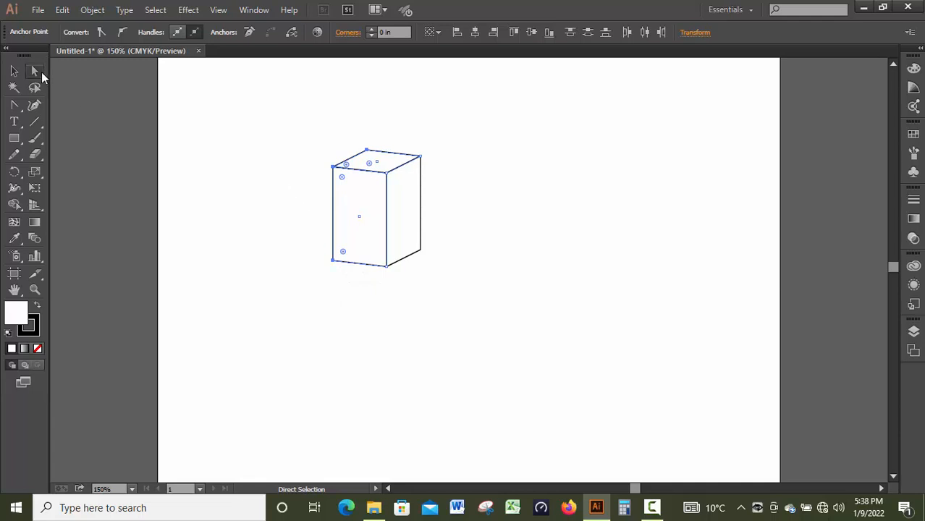
{"action": "left_click_drag", "start_coordinate": [281, 130], "coordinate": [557, 387]}
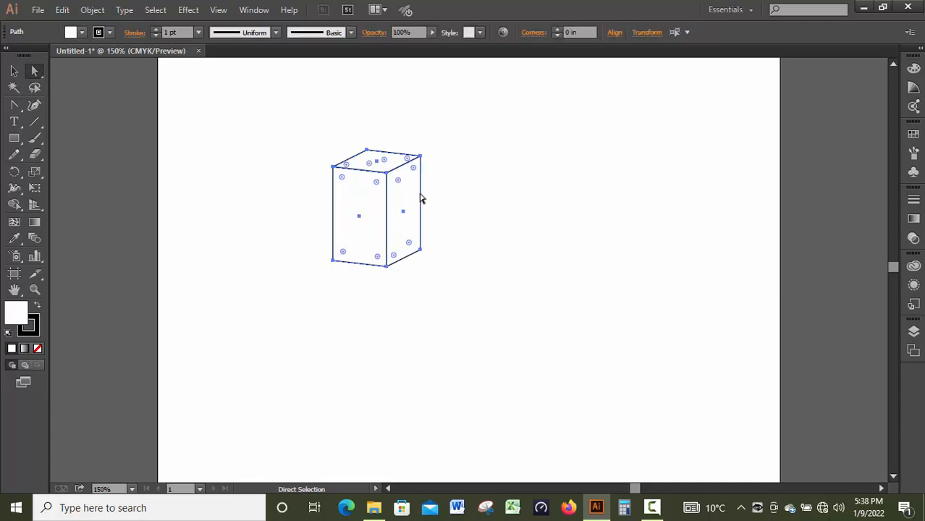
{"action": "left_click", "coordinate": [265, 163]}
Step: Try pulling the box's top, side and front faces apart as separate shapes, and undo the moves
{"action": "left_click_drag", "start_coordinate": [374, 164], "coordinate": [405, 125]}
{"action": "left_click_drag", "start_coordinate": [407, 192], "coordinate": [522, 219]}
{"action": "left_click_drag", "start_coordinate": [382, 212], "coordinate": [257, 212]}
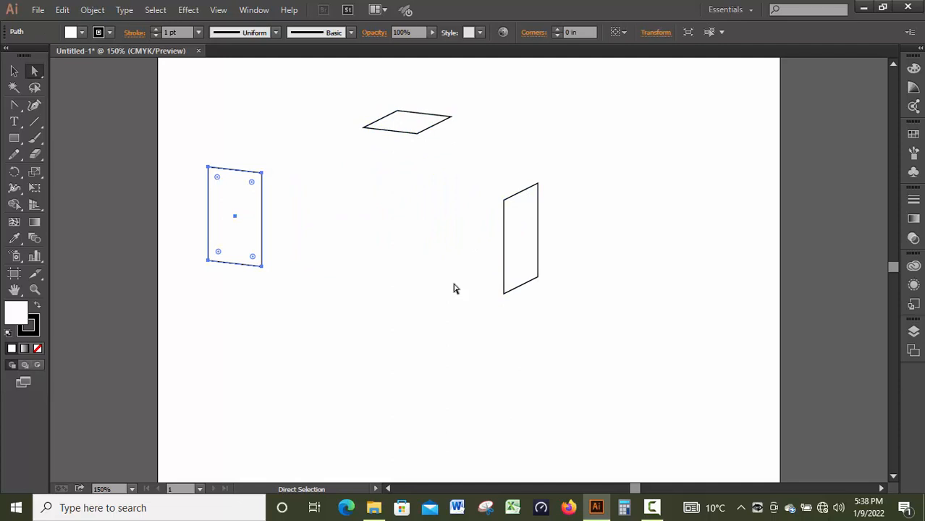
{"action": "key", "text": "ctrl+z"}
{"action": "key", "text": "ctrl+z"}
{"action": "key", "text": "ctrl+z"}
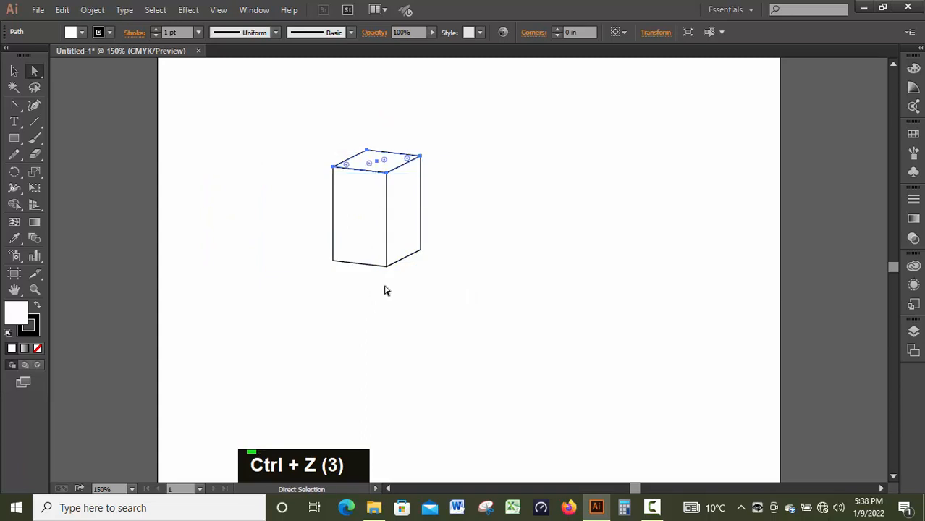
Step: Duplicate the whole box to its right and raise the copy's bottom anchor points straight up to form a shallow lid
{"action": "left_click_drag", "start_coordinate": [296, 132], "coordinate": [517, 347]}
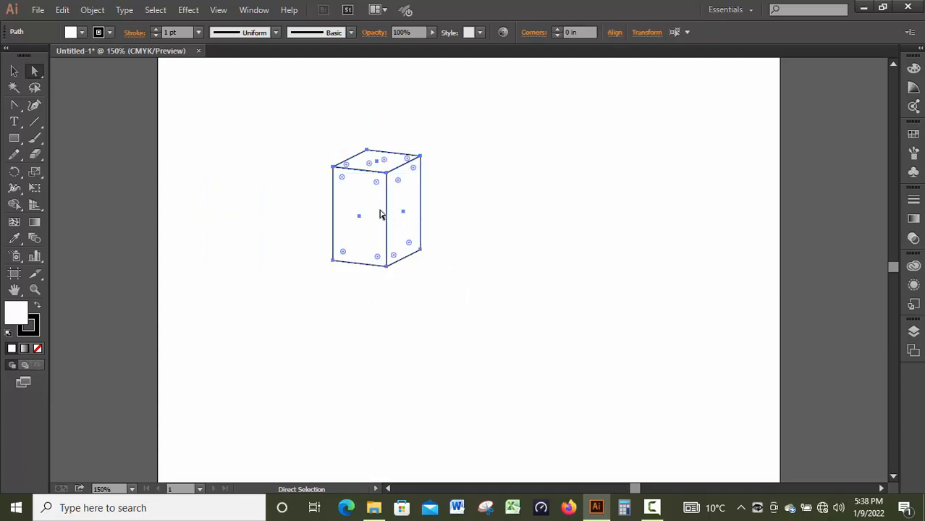
{"action": "left_click_drag", "start_coordinate": [381, 214], "coordinate": [517, 210]}
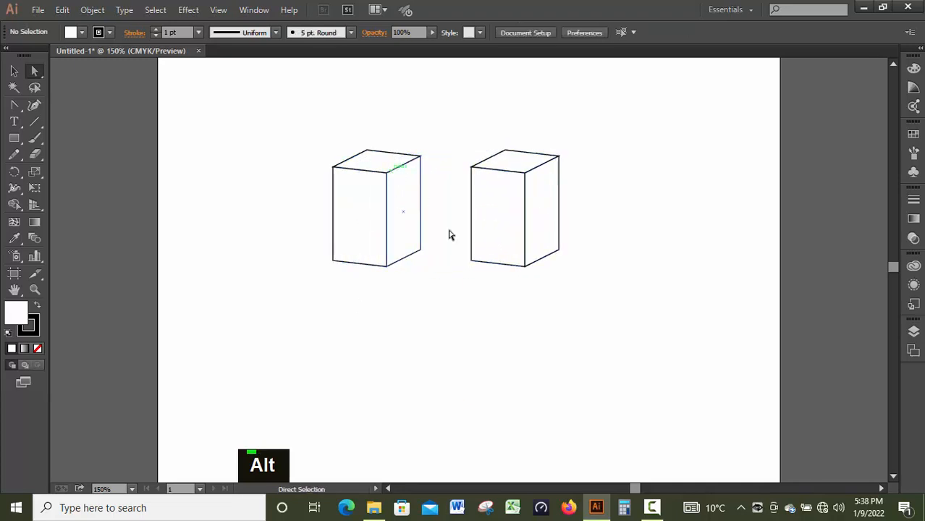
{"action": "left_click_drag", "start_coordinate": [601, 234], "coordinate": [441, 291]}
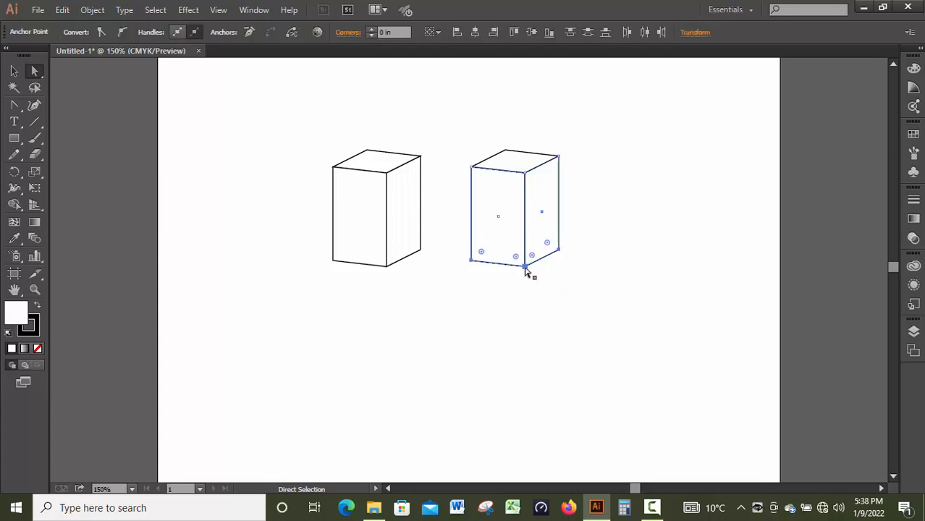
{"action": "left_click_drag", "start_coordinate": [525, 265], "coordinate": [521, 235]}
{"action": "left_click_drag", "start_coordinate": [539, 234], "coordinate": [525, 197]}
{"action": "key", "text": "shift"}
Step: Widen the lid slightly and move it about 1.94 in left onto the top of the box
{"action": "left_click_drag", "start_coordinate": [580, 140], "coordinate": [462, 226]}
{"action": "left_click", "coordinate": [14, 71]}
{"action": "left_click_drag", "start_coordinate": [443, 122], "coordinate": [592, 242]}
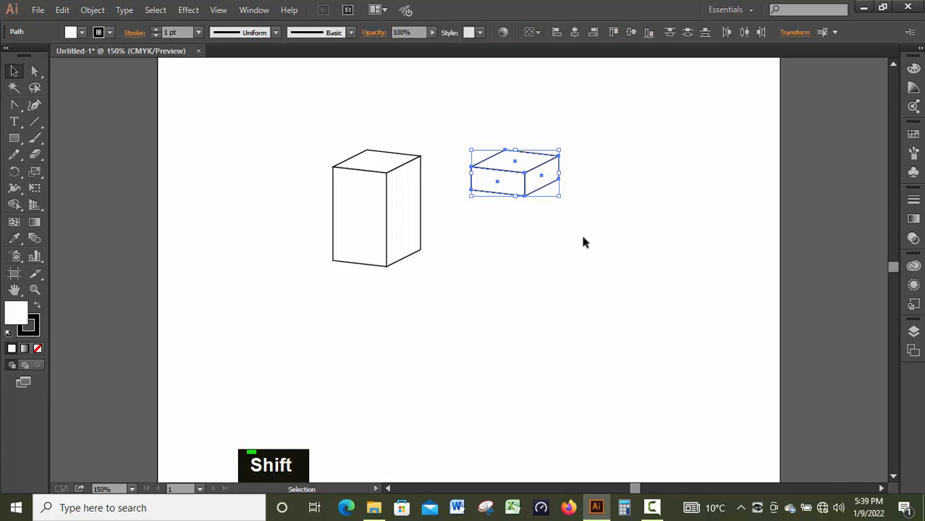
{"action": "left_click_drag", "start_coordinate": [561, 197], "coordinate": [567, 197]}
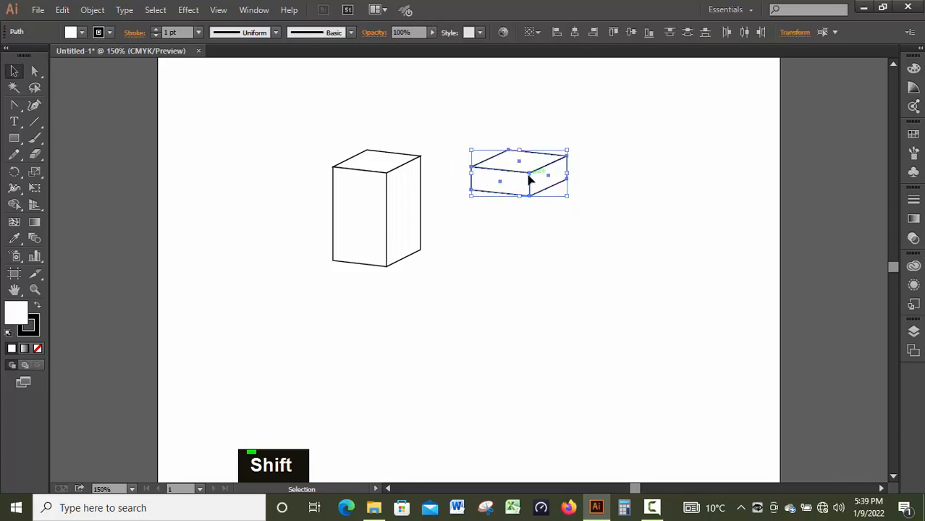
{"action": "left_click_drag", "start_coordinate": [526, 177], "coordinate": [383, 177]}
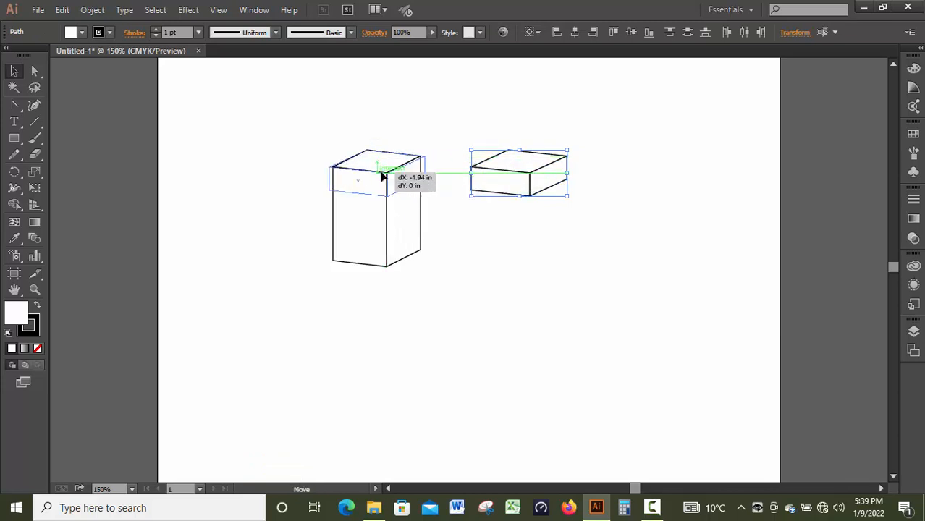
{"action": "left_click_drag", "start_coordinate": [382, 177], "coordinate": [382, 176]}
{"action": "left_click", "coordinate": [527, 227]}
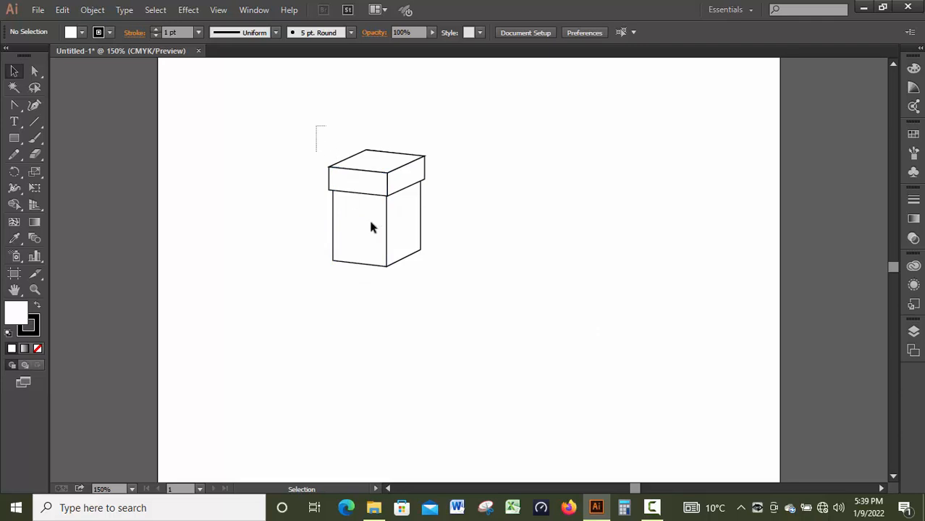
Step: Duplicate the lidded box to its right, try squashing the copy's height with its bounding box, and undo the squash
{"action": "left_click_drag", "start_coordinate": [314, 124], "coordinate": [460, 333]}
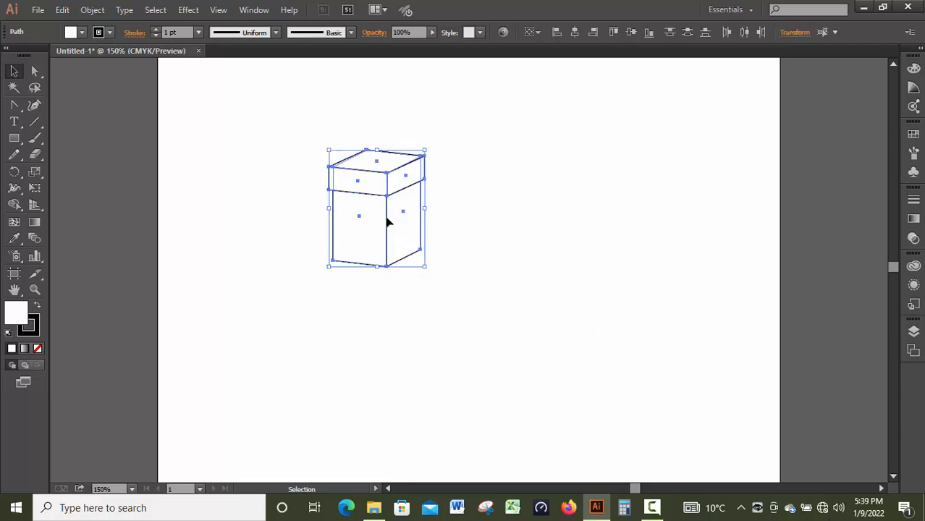
{"action": "left_click_drag", "start_coordinate": [378, 214], "coordinate": [522, 220]}
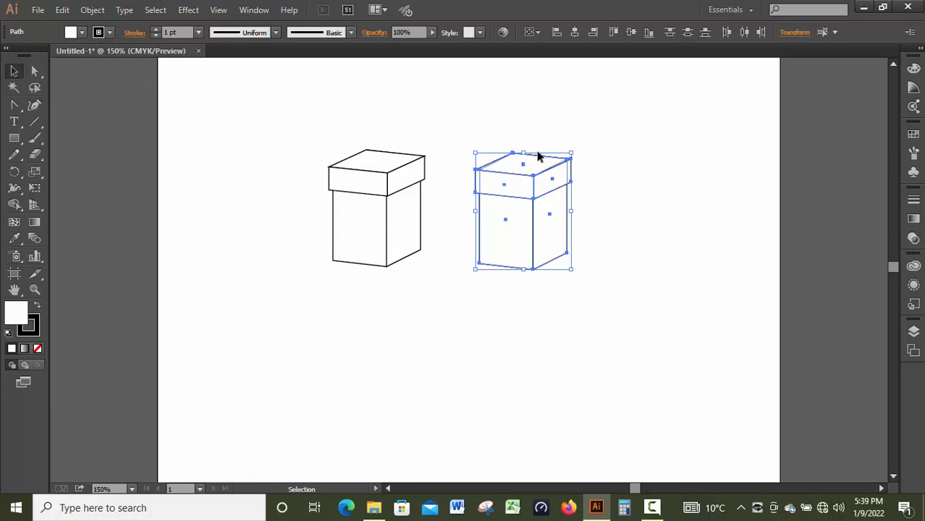
{"action": "left_click_drag", "start_coordinate": [525, 154], "coordinate": [525, 211]}
{"action": "left_click", "coordinate": [569, 312]}
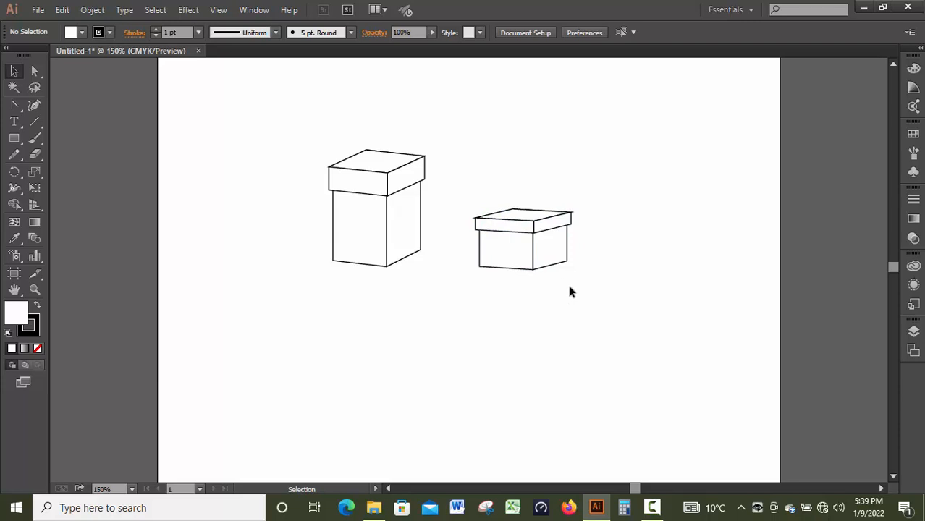
{"action": "key", "text": "ctrl+z"}
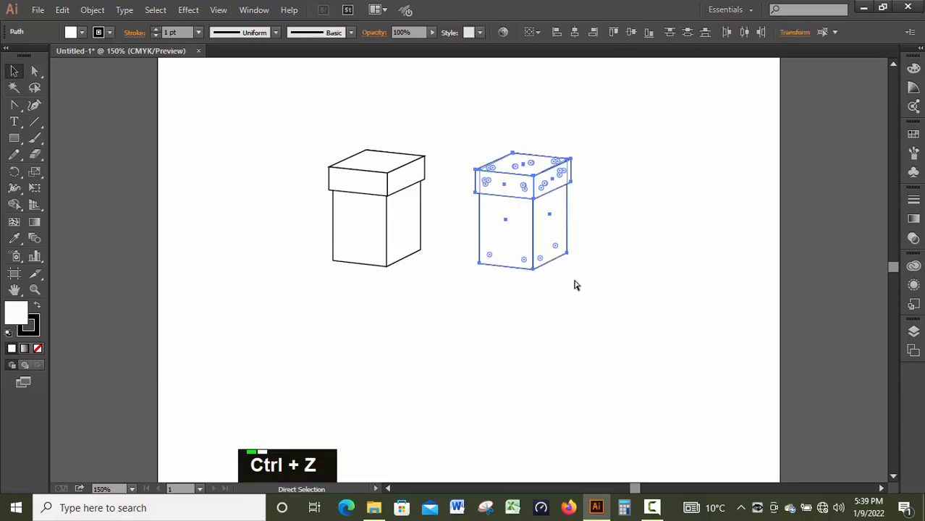
{"action": "left_click", "coordinate": [427, 331]}
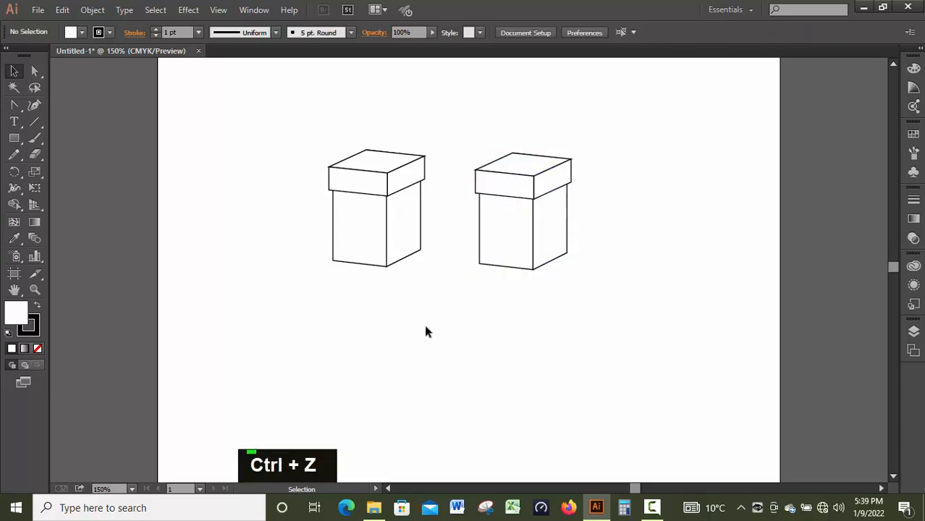
Step: Shorten the original box's body by raising only its bottom anchor points straight up with the Direct Selection tool
{"action": "left_click", "coordinate": [34, 72]}
{"action": "left_click_drag", "start_coordinate": [297, 102], "coordinate": [437, 221]}
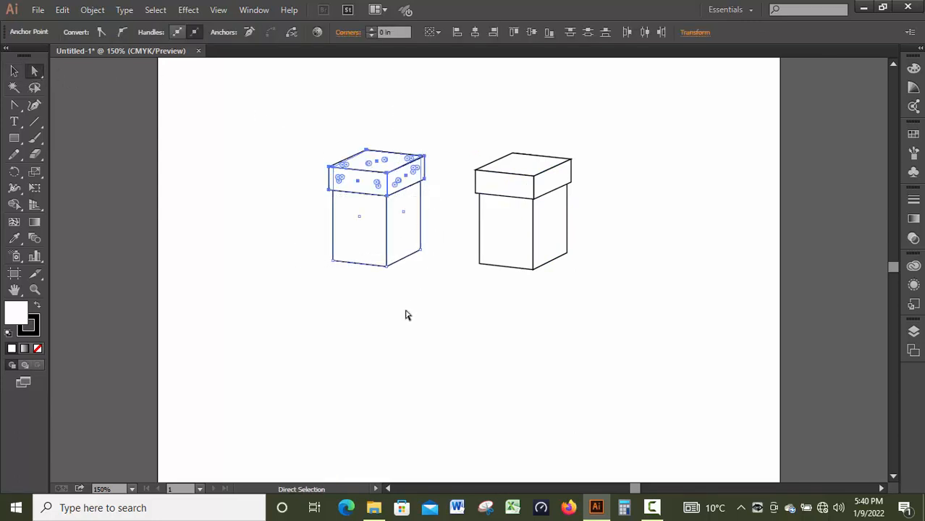
{"action": "left_click_drag", "start_coordinate": [274, 217], "coordinate": [439, 298]}
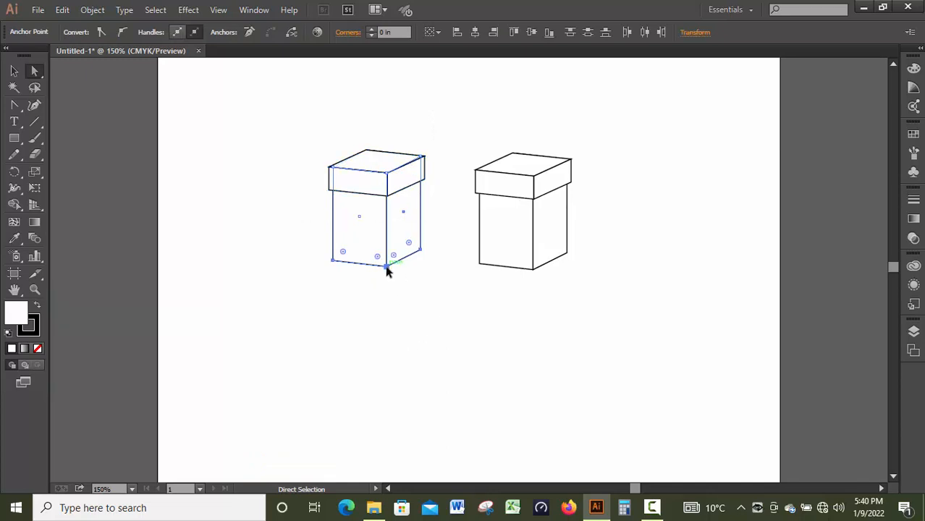
{"action": "key", "text": "shift"}
{"action": "left_click_drag", "start_coordinate": [386, 266], "coordinate": [395, 241]}
{"action": "left_click", "coordinate": [443, 340]}
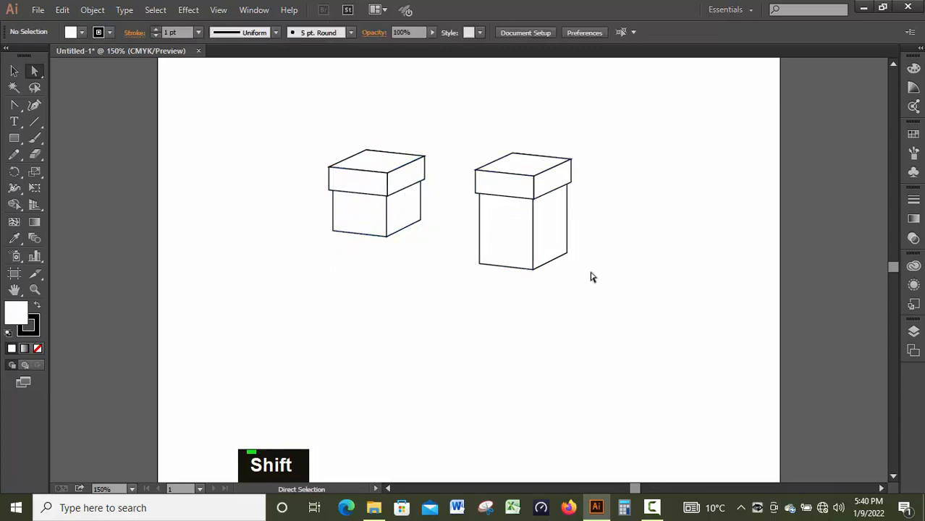
Step: Delete the tall duplicate of the lidded box
{"action": "left_click_drag", "start_coordinate": [337, 196], "coordinate": [417, 303]}
{"action": "left_click_drag", "start_coordinate": [281, 134], "coordinate": [427, 275]}
{"action": "left_click", "coordinate": [486, 361]}
{"action": "key", "text": "Delete"}
Step: Move the whole shortened box with its lid to the right, toward the middle of the artboard
{"action": "left_click_drag", "start_coordinate": [292, 128], "coordinate": [485, 299]}
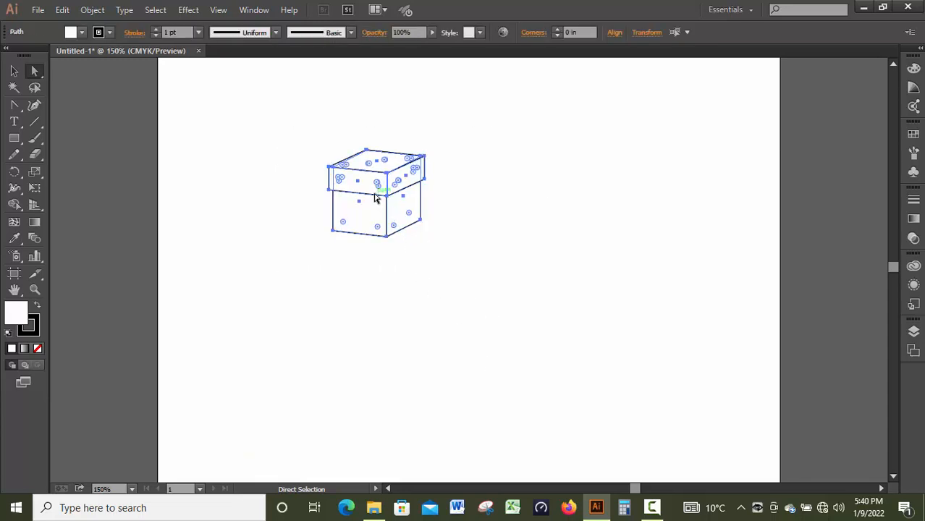
{"action": "left_click_drag", "start_coordinate": [376, 197], "coordinate": [681, 178]}
{"action": "left_click", "coordinate": [555, 319]}
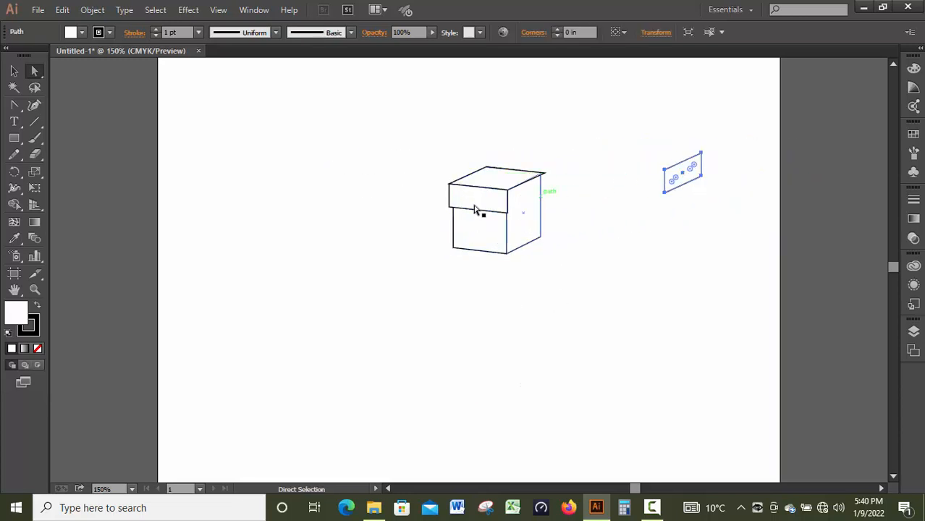
Step: Try pulling the lid and body faces apart into scattered separate shapes, and undo the moves to reassemble the box
{"action": "left_click_drag", "start_coordinate": [478, 210], "coordinate": [379, 196]}
{"action": "left_click_drag", "start_coordinate": [482, 217], "coordinate": [390, 275]}
{"action": "left_click_drag", "start_coordinate": [479, 186], "coordinate": [558, 85]}
{"action": "left_click_drag", "start_coordinate": [543, 227], "coordinate": [666, 327]}
{"action": "left_click_drag", "start_coordinate": [507, 188], "coordinate": [465, 134]}
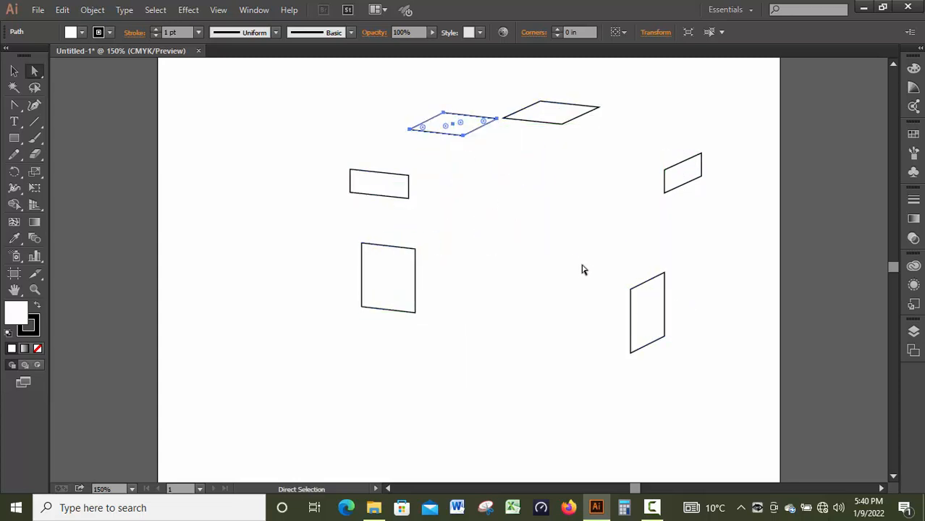
{"action": "key", "text": "ctrl"}
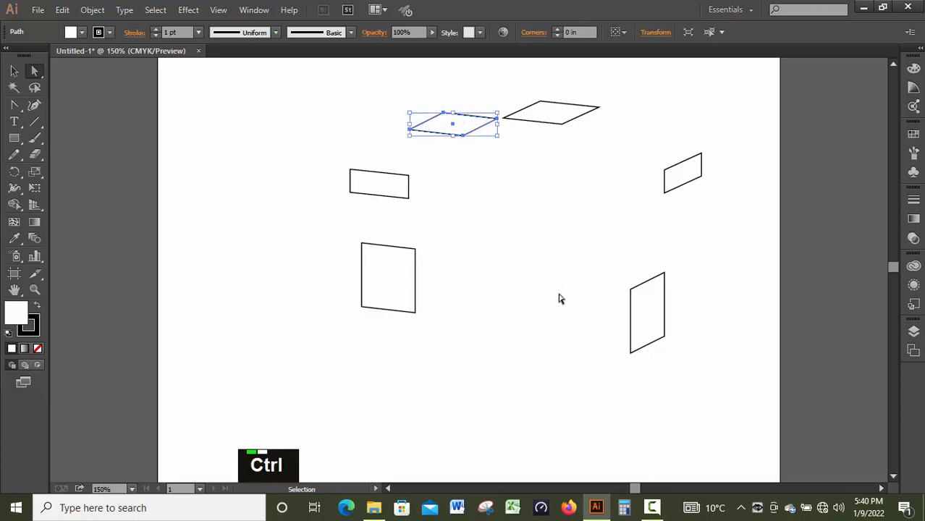
{"action": "key", "text": "ctrl+z"}
{"action": "key", "text": "ctrl+z"}
{"action": "key", "text": "ctrl+z"}
{"action": "key", "text": "ctrl+z"}
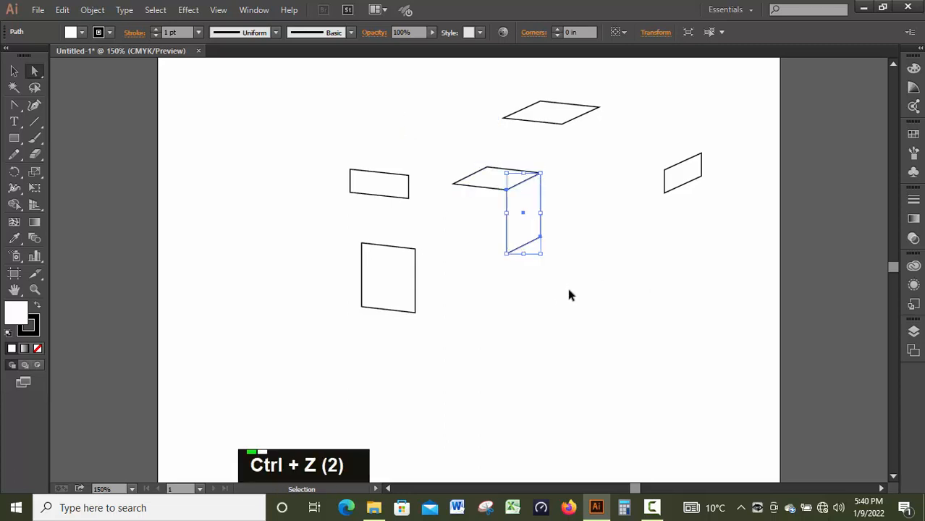
{"action": "key", "text": "ctrl+z"}
{"action": "key", "text": "ctrl+z"}
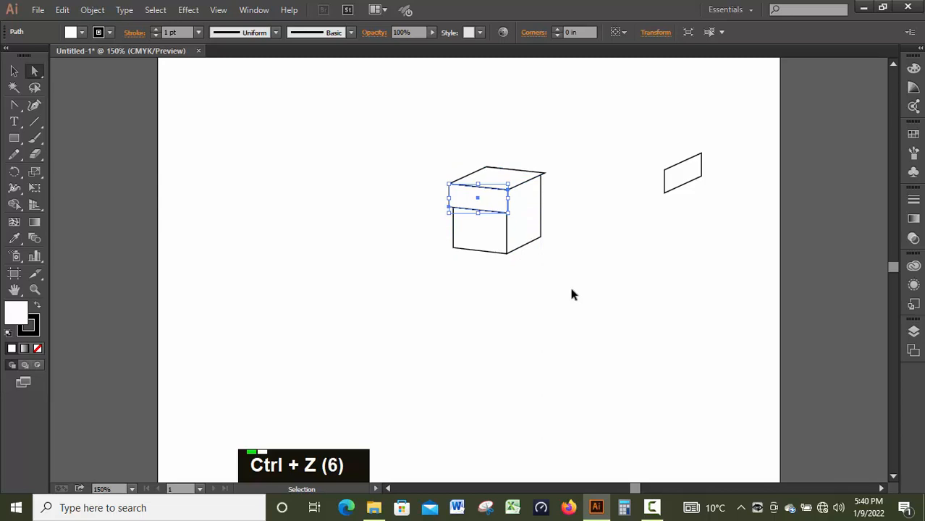
{"action": "left_click", "coordinate": [572, 295]}
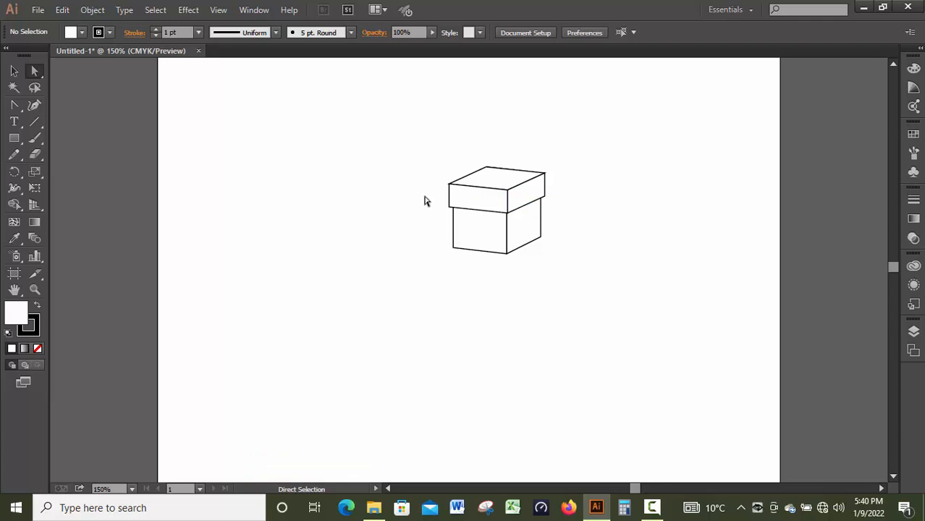
Step: Group all the faces of the box and its lid into one object
{"action": "left_click_drag", "start_coordinate": [388, 125], "coordinate": [578, 281]}
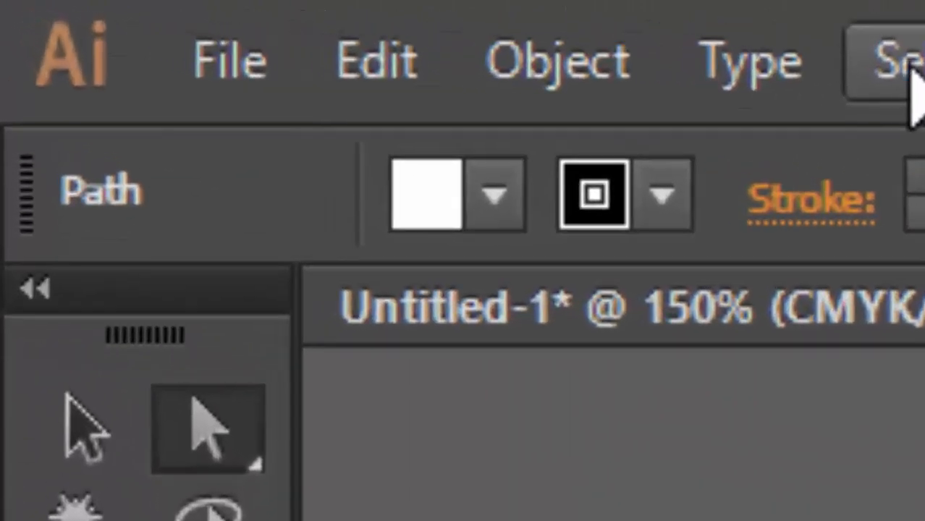
{"action": "left_click", "coordinate": [626, 86]}
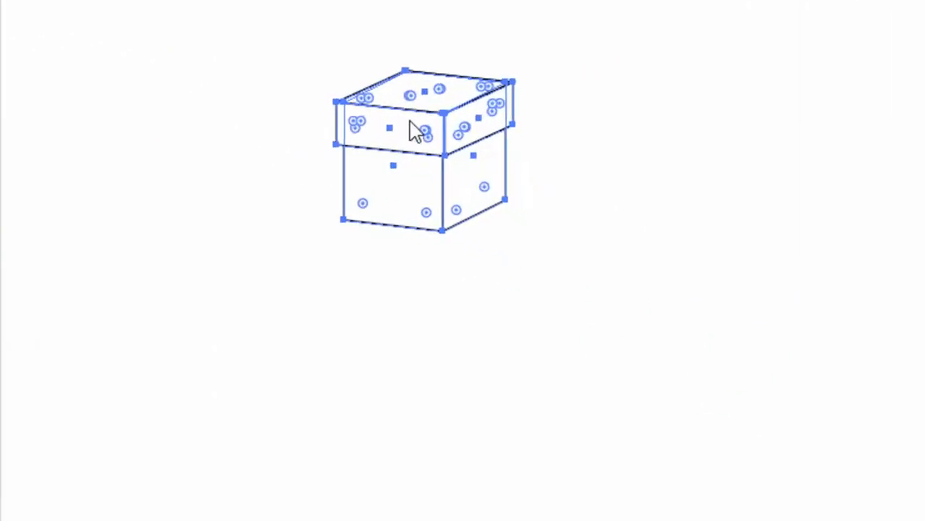
{"action": "right_click", "coordinate": [493, 204]}
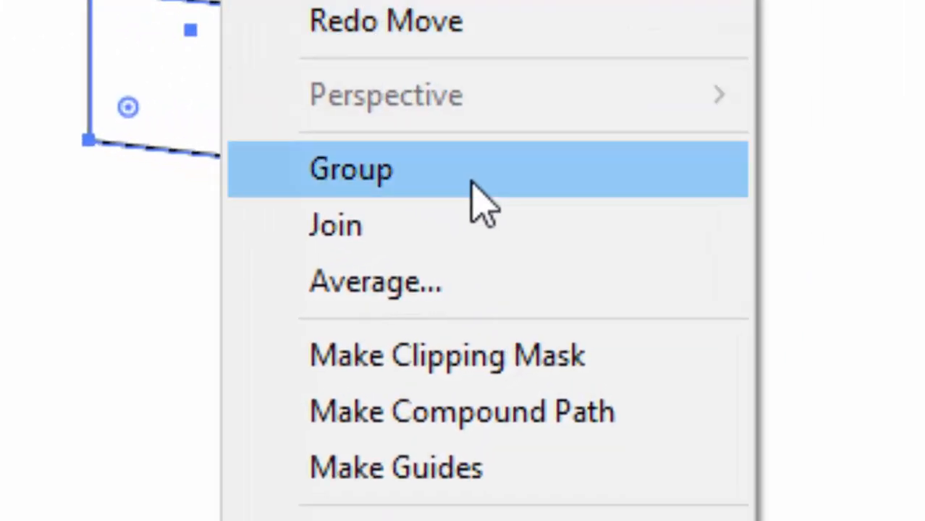
{"action": "left_click", "coordinate": [481, 206]}
{"action": "left_click", "coordinate": [407, 286]}
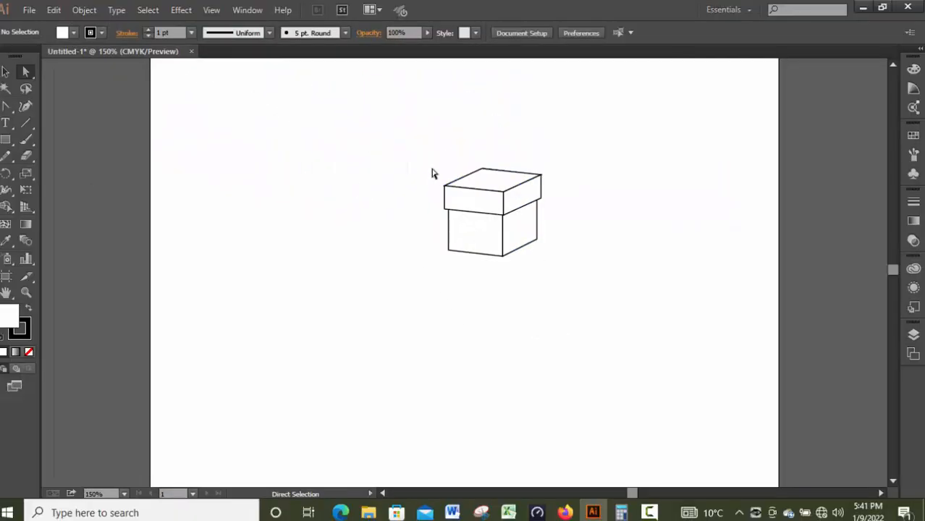
Step: Move the grouped box off the right-hand side of the artboard using the Selection tool
{"action": "left_click_drag", "start_coordinate": [382, 123], "coordinate": [501, 258]}
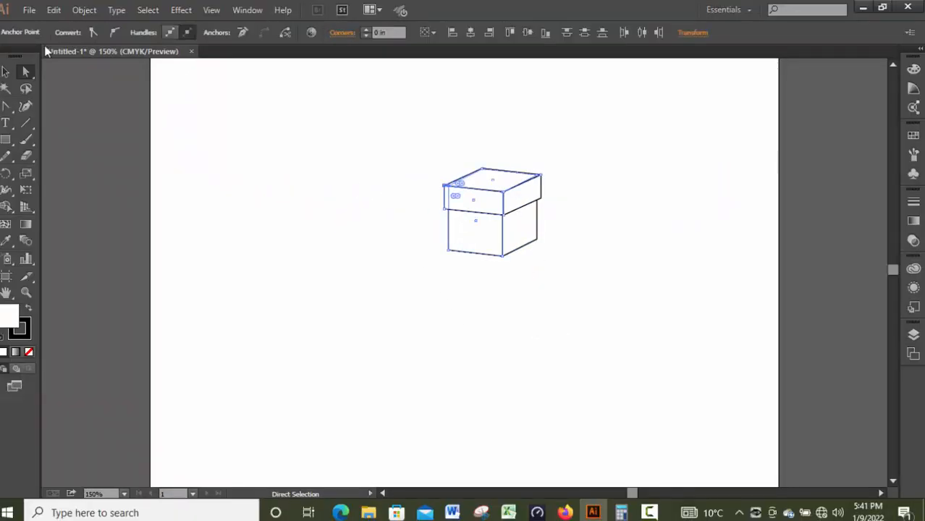
{"action": "left_click", "coordinate": [5, 71]}
{"action": "left_click", "coordinate": [410, 113]}
{"action": "left_click_drag", "start_coordinate": [410, 114], "coordinate": [509, 261]}
{"action": "left_click_drag", "start_coordinate": [495, 212], "coordinate": [819, 202]}
{"action": "left_click", "coordinate": [143, 270]}
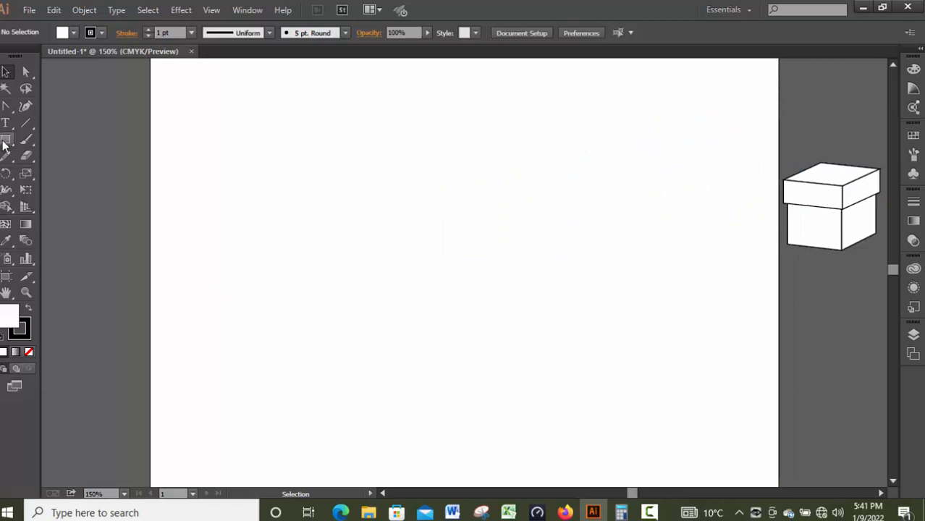
Step: Draw a square about 1.74 in wide on the artboard and a larger circle to its right
{"action": "left_click_drag", "start_coordinate": [4, 143], "coordinate": [61, 139]}
{"action": "left_click_drag", "start_coordinate": [239, 209], "coordinate": [368, 336]}
{"action": "key", "text": "shift"}
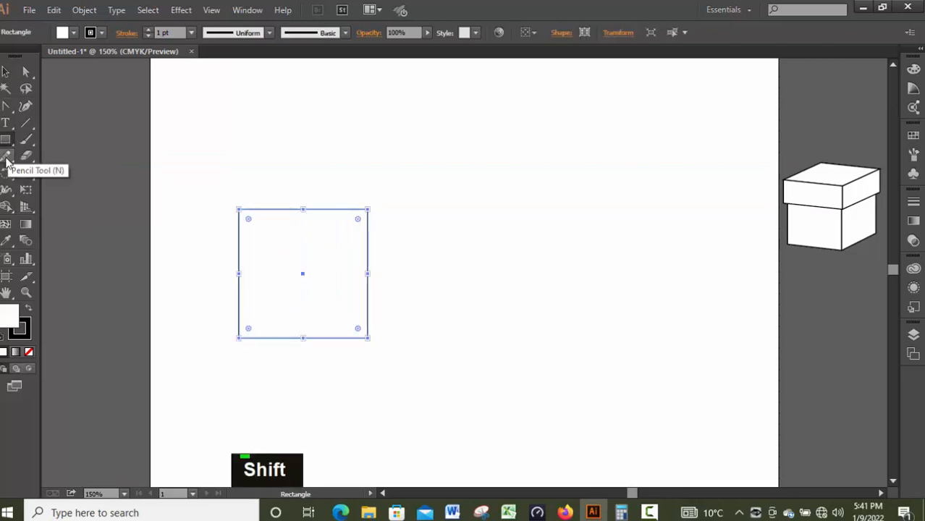
{"action": "left_click", "coordinate": [6, 139]}
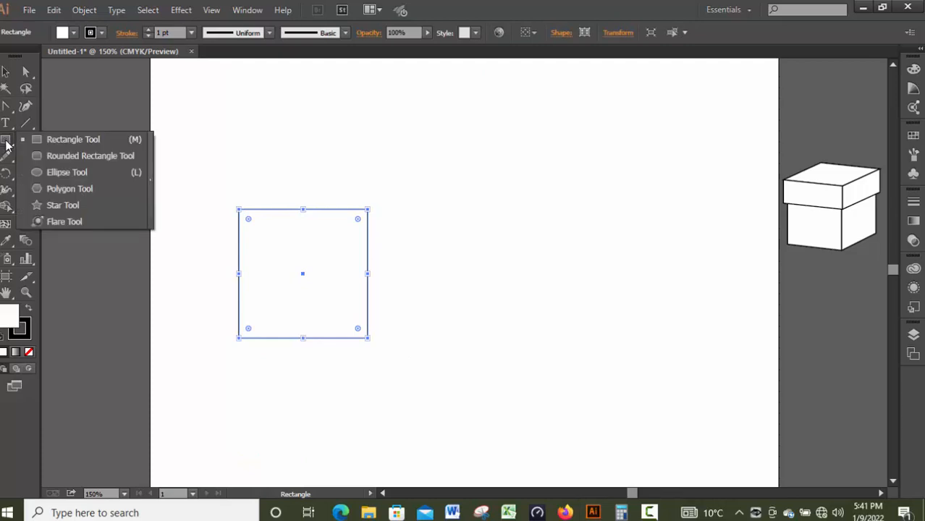
{"action": "left_click", "coordinate": [64, 175]}
{"action": "left_click_drag", "start_coordinate": [442, 210], "coordinate": [615, 374]}
{"action": "scroll", "coordinate": [165, 196], "scroll_direction": "down", "scroll_amount": 1}
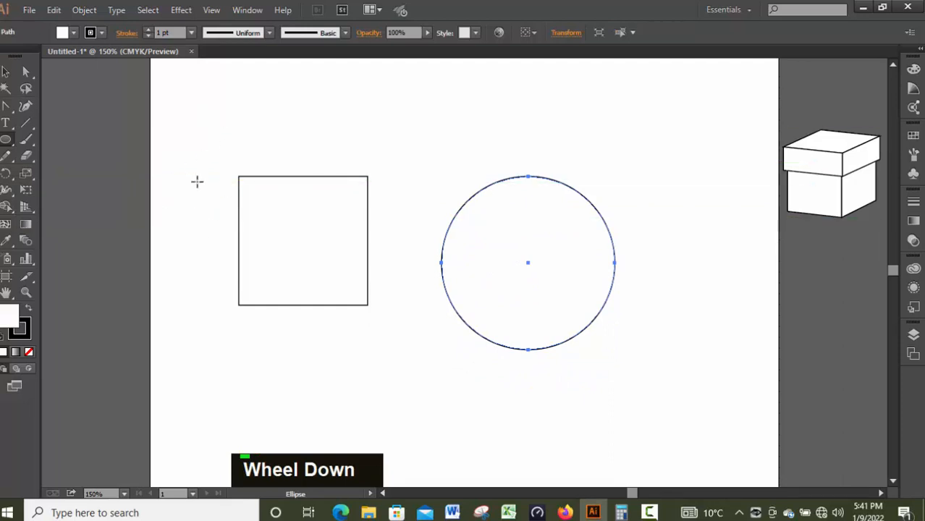
Step: Examine the anchor points of the square and the circle by selecting each shape with the Selection tool
{"action": "left_click", "coordinate": [6, 73]}
{"action": "left_click", "coordinate": [278, 238]}
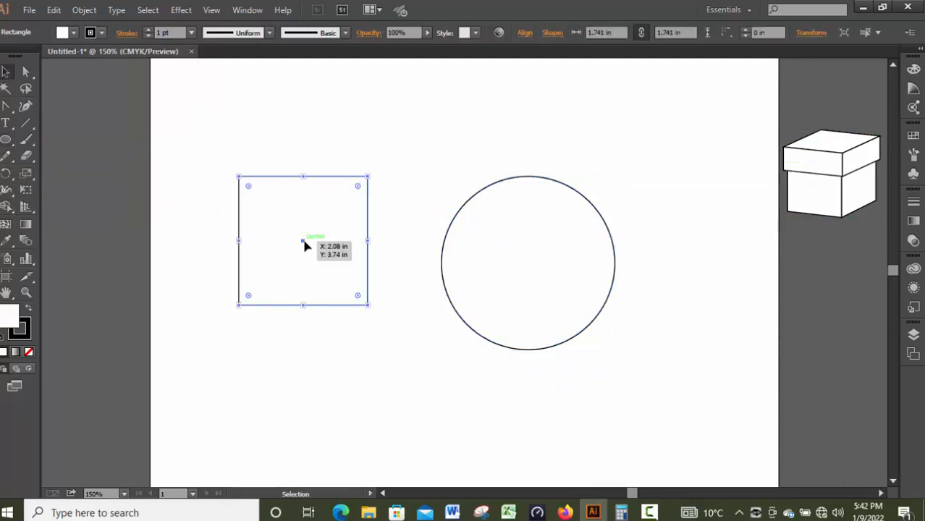
{"action": "left_click", "coordinate": [543, 293]}
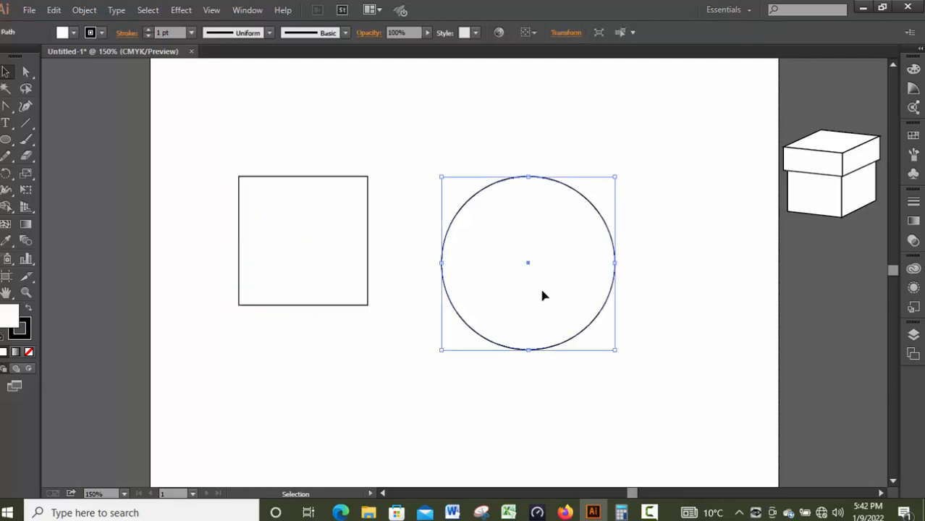
{"action": "left_click", "coordinate": [302, 381]}
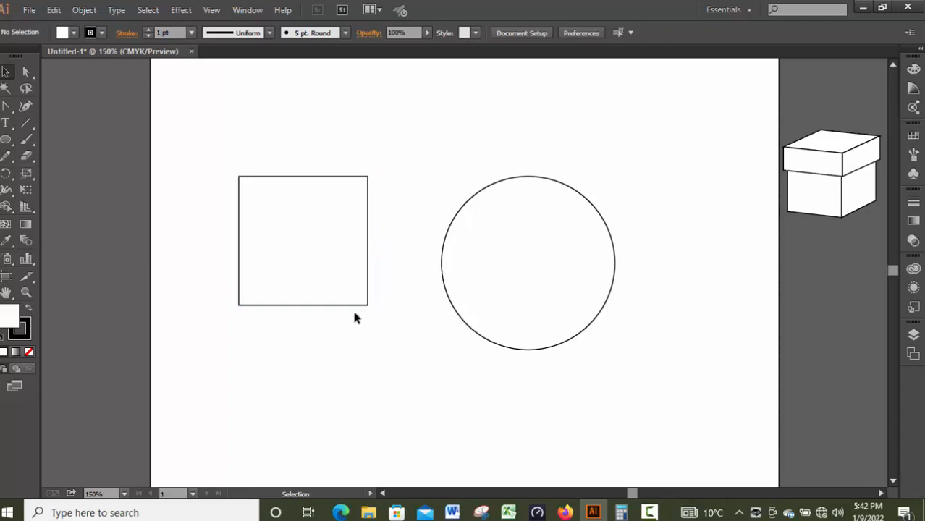
{"action": "left_click", "coordinate": [238, 176]}
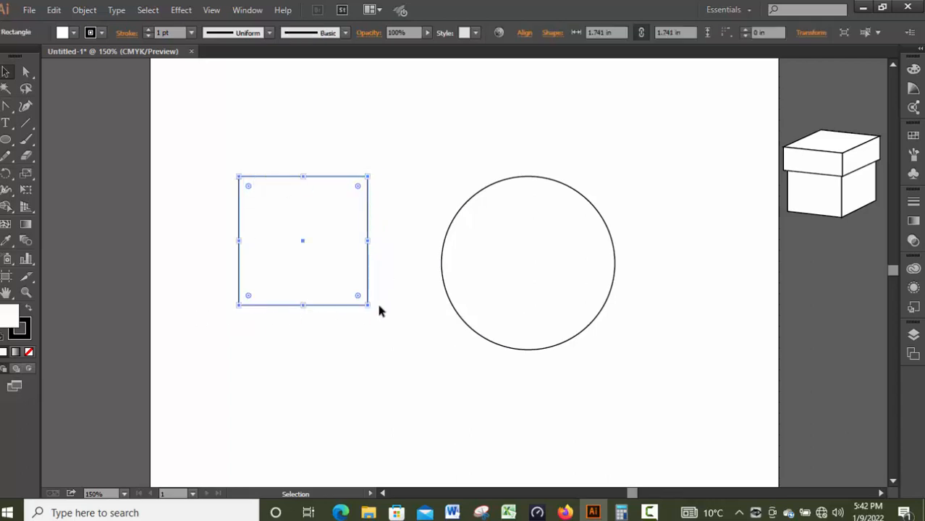
{"action": "left_click", "coordinate": [494, 250]}
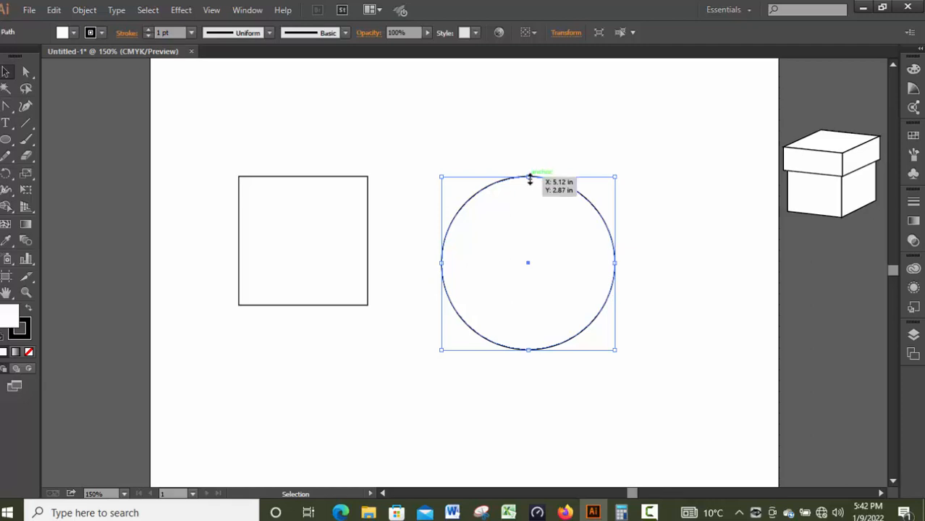
{"action": "left_click", "coordinate": [506, 384]}
{"action": "left_click_drag", "start_coordinate": [199, 138], "coordinate": [621, 383]}
{"action": "left_click", "coordinate": [471, 398]}
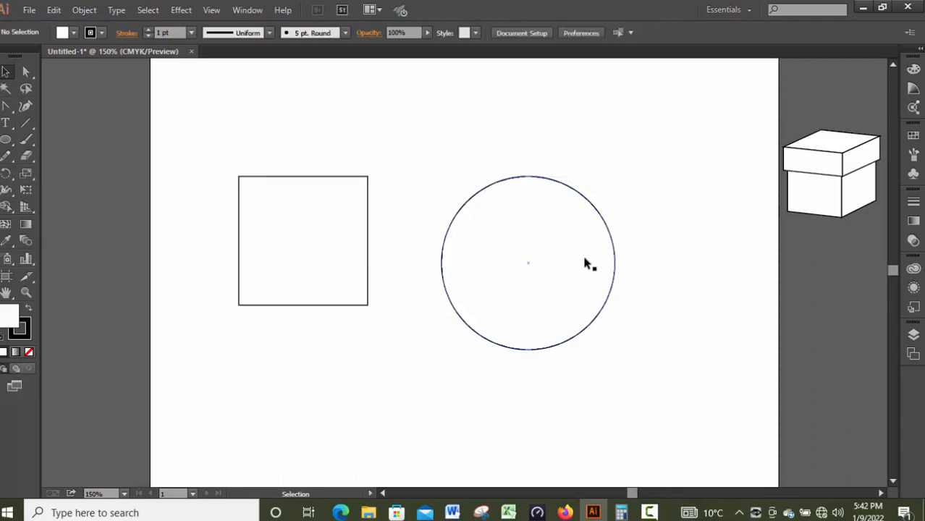
{"action": "left_click", "coordinate": [494, 335]}
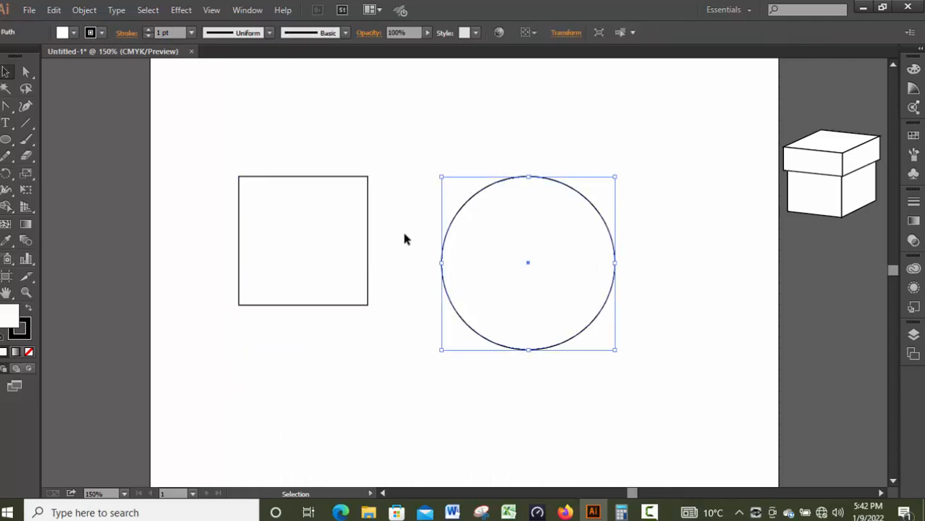
Step: Try distorting the circle by moving the direction handles around its top and side anchor points, and undo the changes
{"action": "left_click", "coordinate": [26, 72]}
{"action": "left_click", "coordinate": [531, 180]}
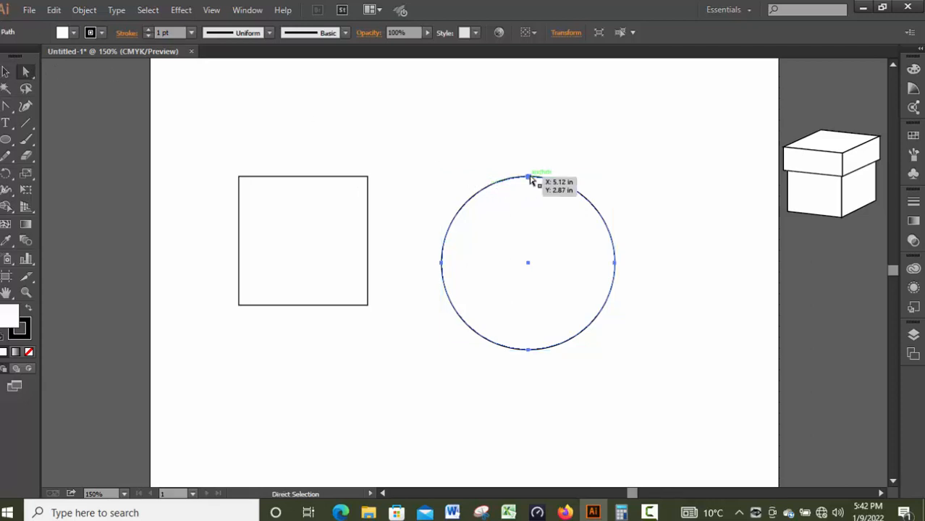
{"action": "left_click", "coordinate": [529, 178]}
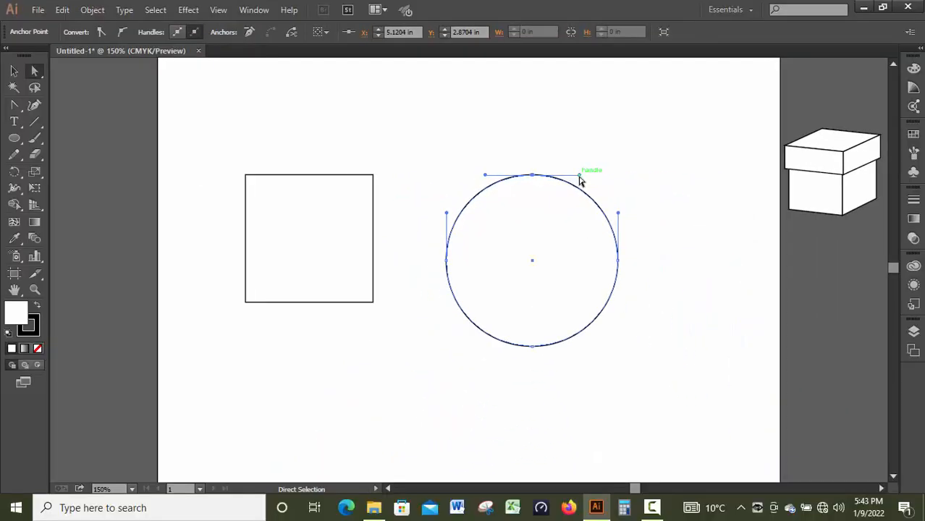
{"action": "left_click", "coordinate": [533, 176]}
{"action": "left_click_drag", "start_coordinate": [582, 179], "coordinate": [550, 232]}
{"action": "left_click_drag", "start_coordinate": [619, 216], "coordinate": [680, 267]}
{"action": "left_click_drag", "start_coordinate": [446, 217], "coordinate": [416, 243]}
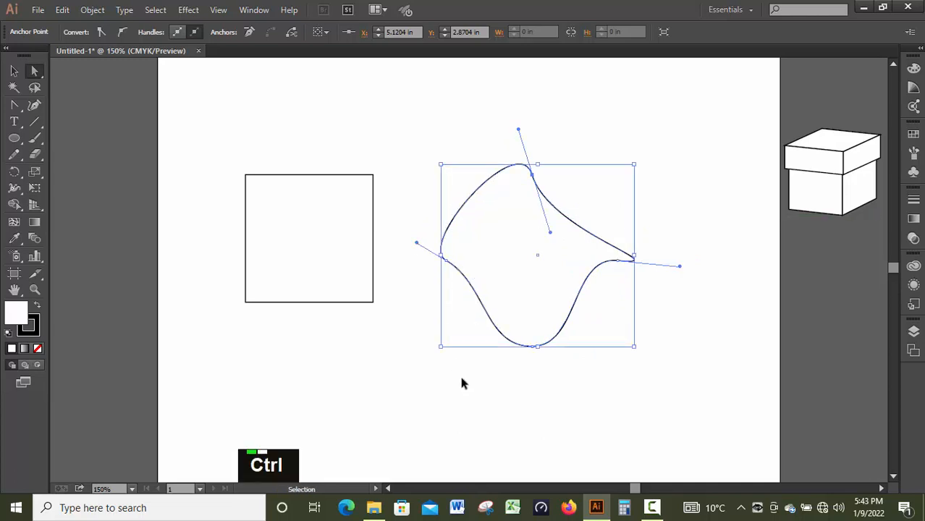
{"action": "key", "text": "ctrl+z"}
{"action": "key", "text": "ctrl+z"}
{"action": "key", "text": "ctrl+z"}
{"action": "left_click", "coordinate": [313, 177]}
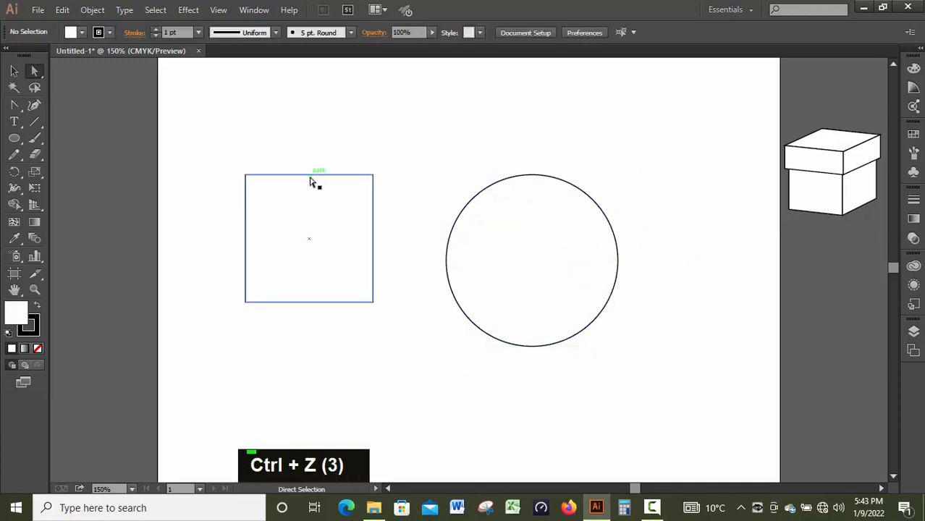
Step: Select the square's two upper corner anchor points with the Direct Selection tool, first individually and finally both together
{"action": "left_click", "coordinate": [13, 70]}
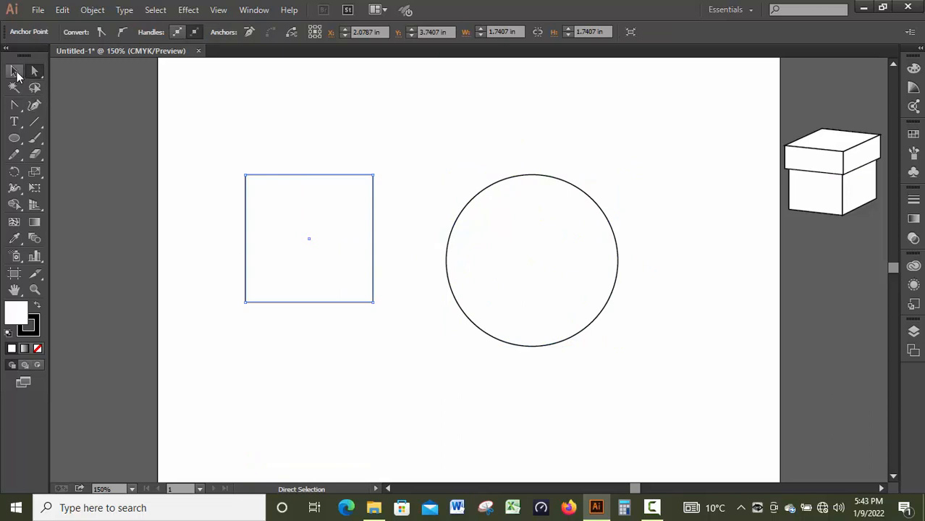
{"action": "key", "text": "a"}
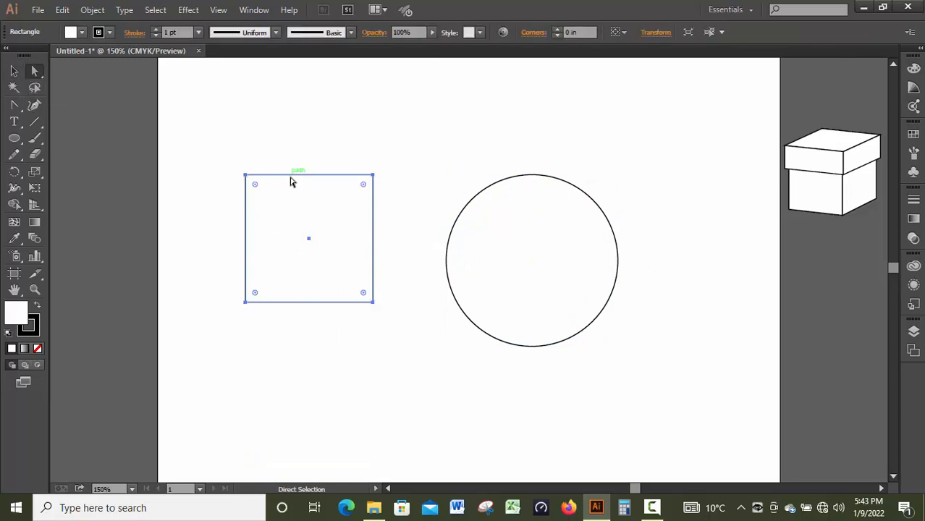
{"action": "left_click_drag", "start_coordinate": [231, 155], "coordinate": [266, 186]}
{"action": "left_click_drag", "start_coordinate": [409, 158], "coordinate": [362, 189]}
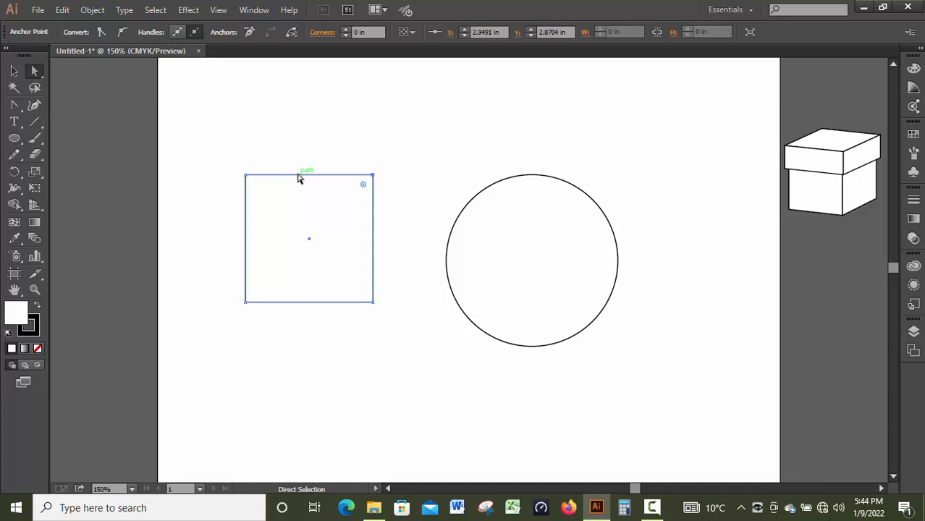
{"action": "left_click_drag", "start_coordinate": [196, 139], "coordinate": [374, 210]}
{"action": "left_click", "coordinate": [375, 181]}
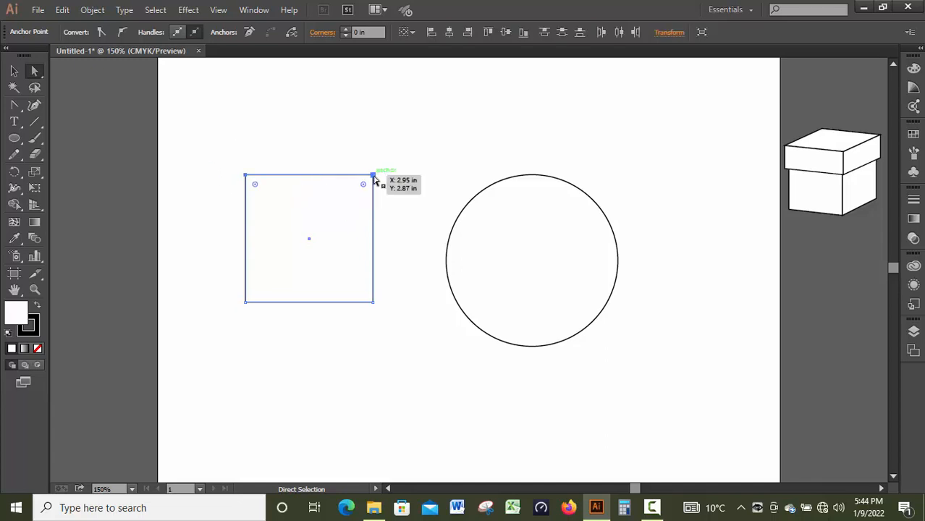
{"action": "left_click_drag", "start_coordinate": [219, 150], "coordinate": [372, 180]}
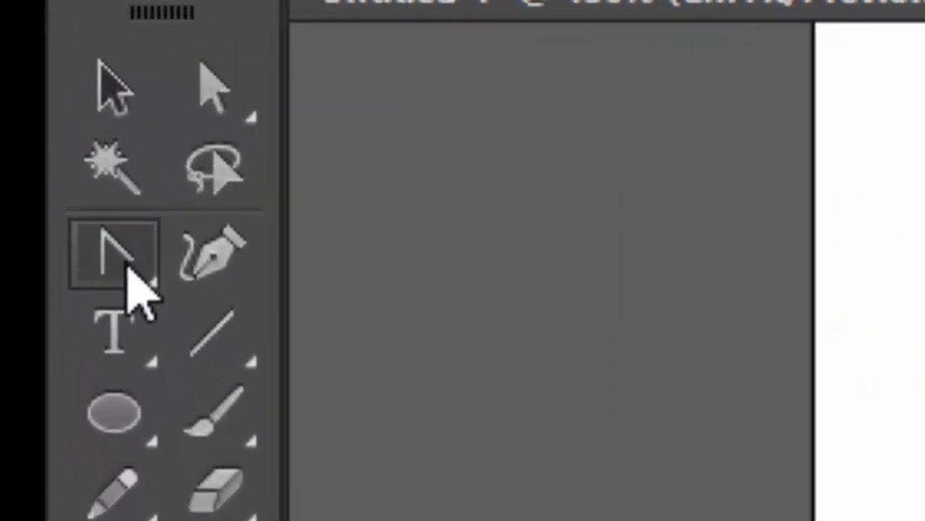
Step: Try deleting the square's upper-left anchor point with the Pen tool, and undo the changes to the square
{"action": "left_click", "coordinate": [17, 108]}
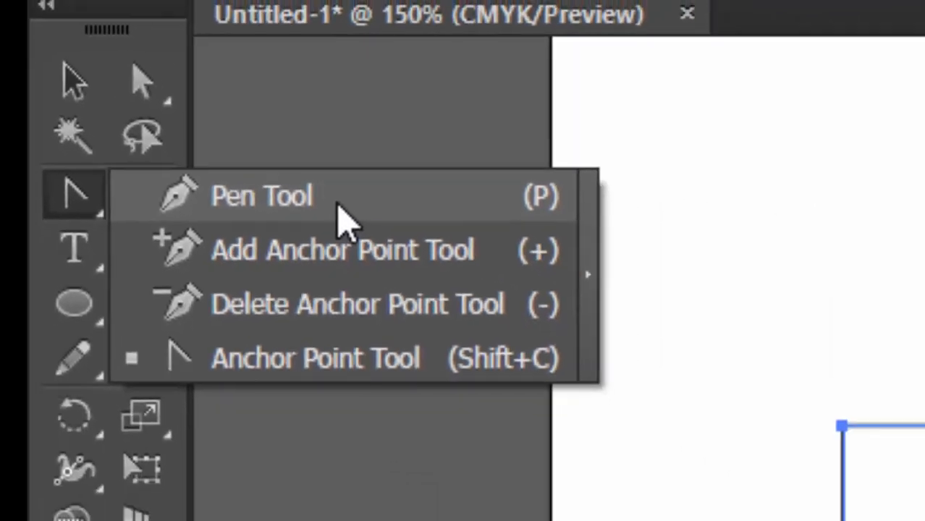
{"action": "left_click", "coordinate": [500, 268]}
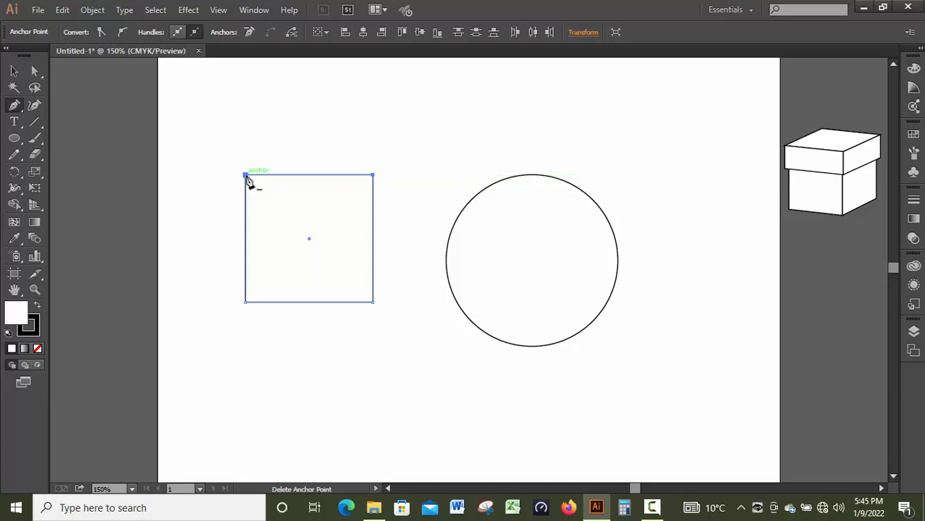
{"action": "left_click", "coordinate": [246, 176]}
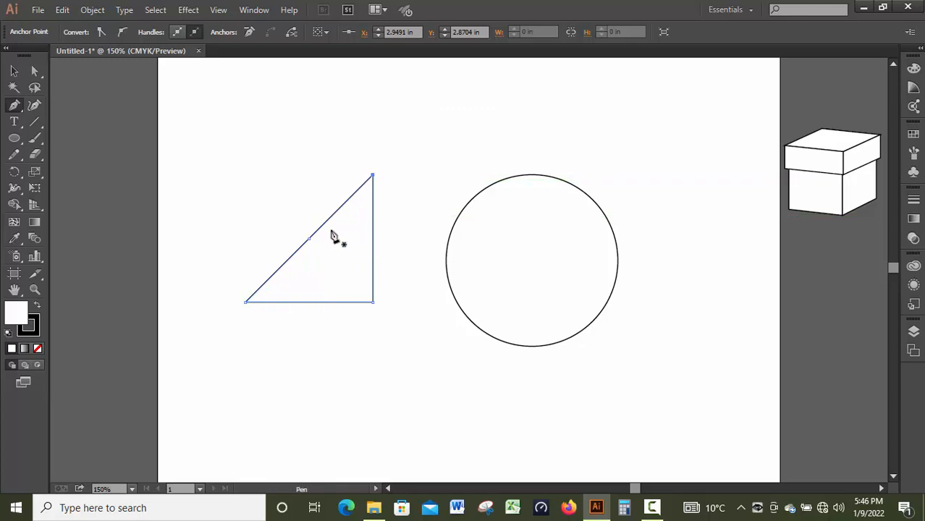
{"action": "left_click", "coordinate": [310, 239]}
{"action": "key", "text": "ctrl+z"}
{"action": "key", "text": "ctrl+z"}
{"action": "key", "text": "ctrl+z"}
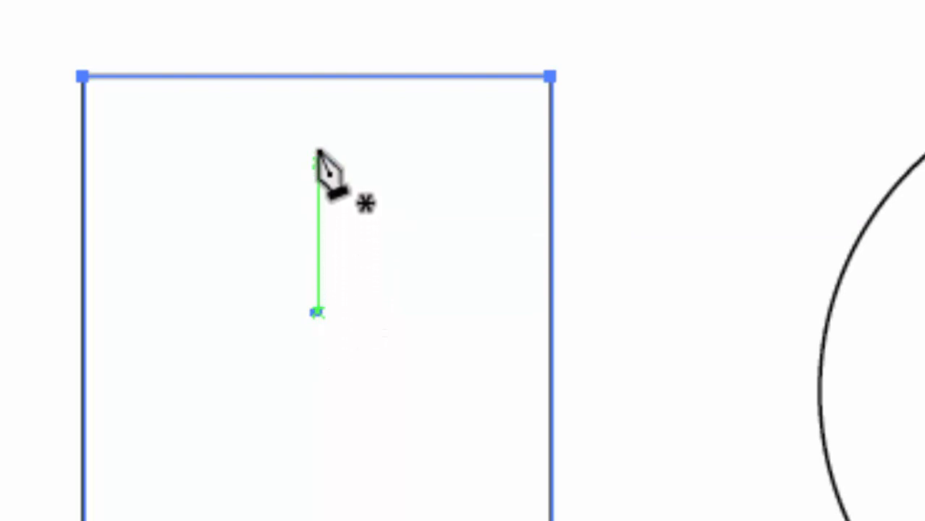
Step: Add an anchor point at the middle of the square's upper edge and raise it about 0.83 in to form a house-shaped peak
{"action": "left_click", "coordinate": [319, 76]}
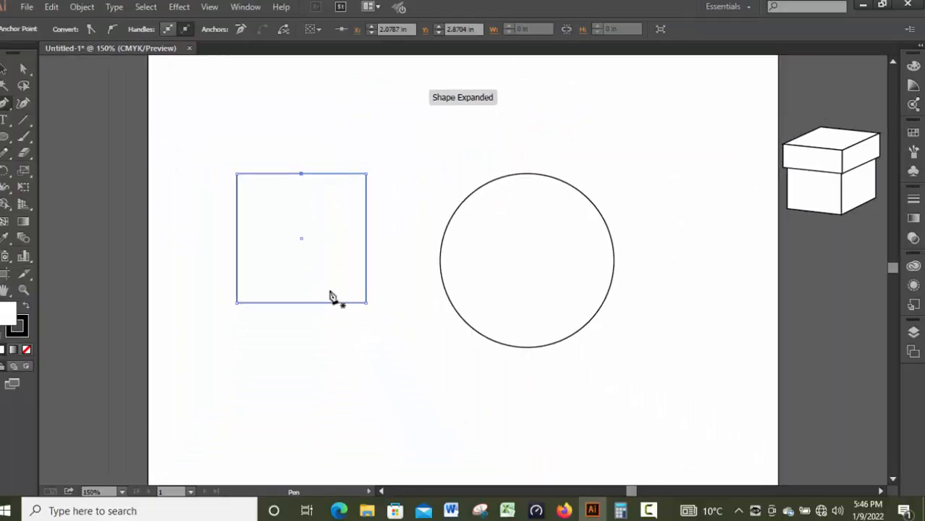
{"action": "key", "text": "a"}
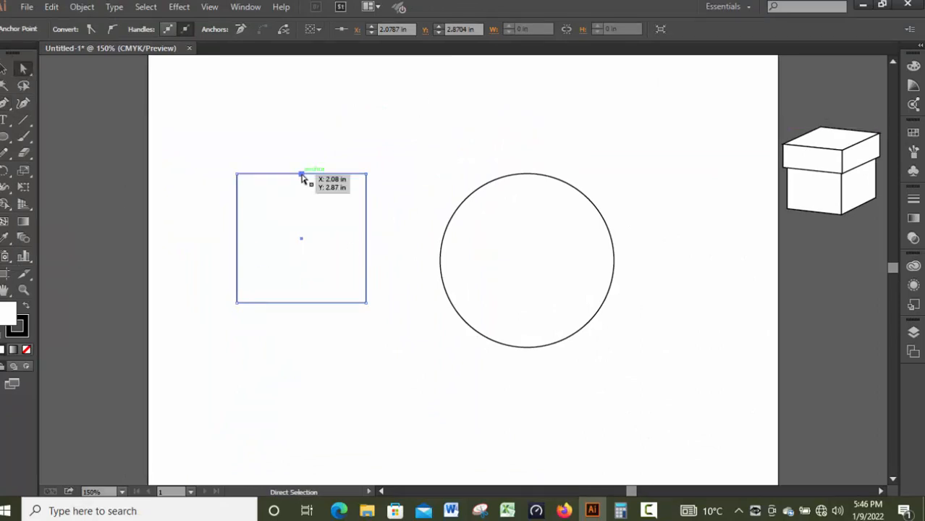
{"action": "left_click_drag", "start_coordinate": [302, 172], "coordinate": [302, 113]}
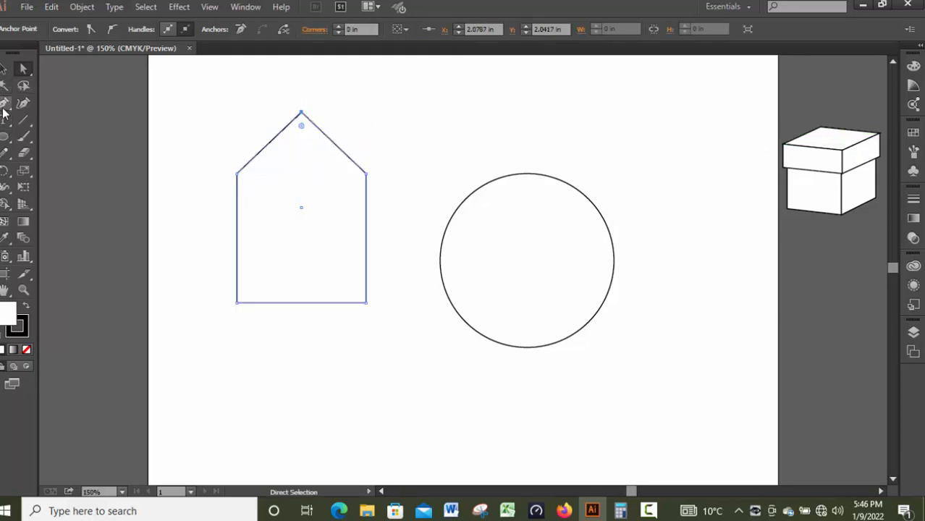
Step: Try converting the circle's four smooth anchor points to corners with the Anchor Point tool, and undo the conversions
{"action": "left_click", "coordinate": [516, 178]}
{"action": "left_click", "coordinate": [6, 106]}
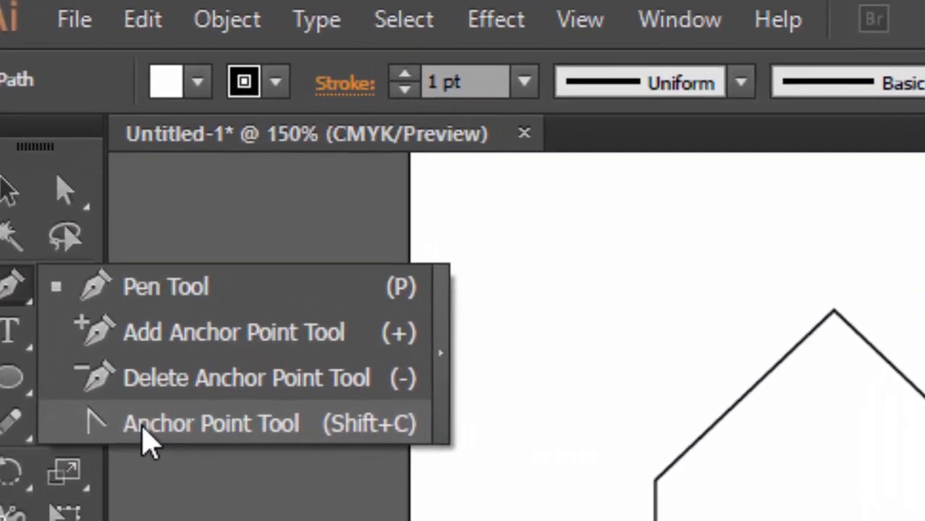
{"action": "left_click", "coordinate": [50, 153]}
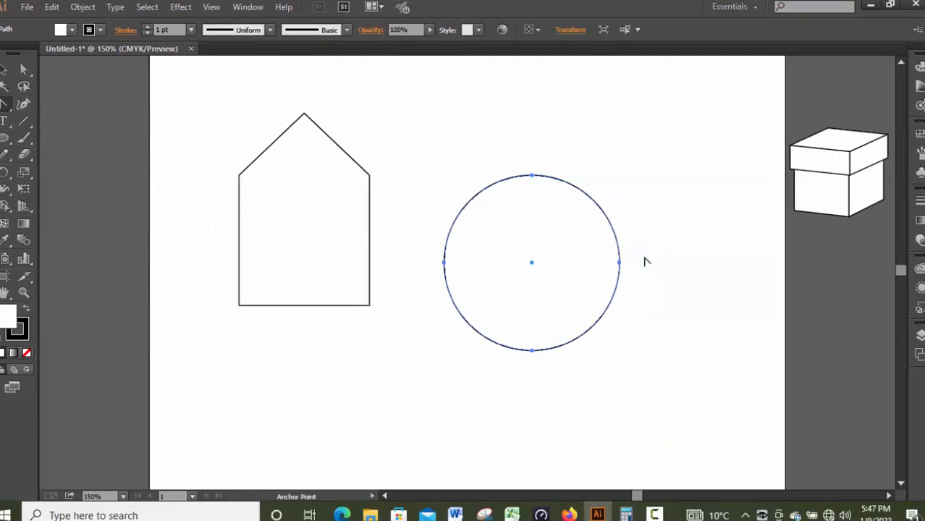
{"action": "left_click", "coordinate": [532, 176]}
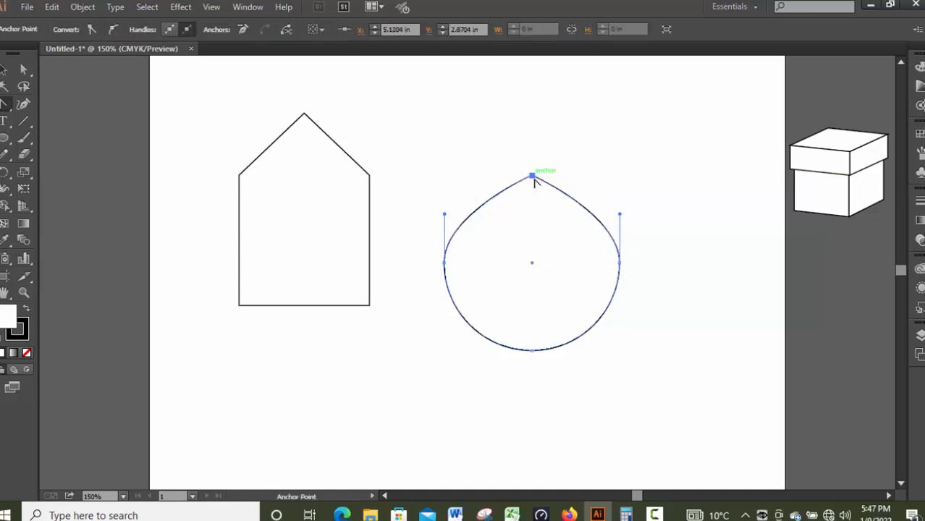
{"action": "left_click", "coordinate": [620, 264]}
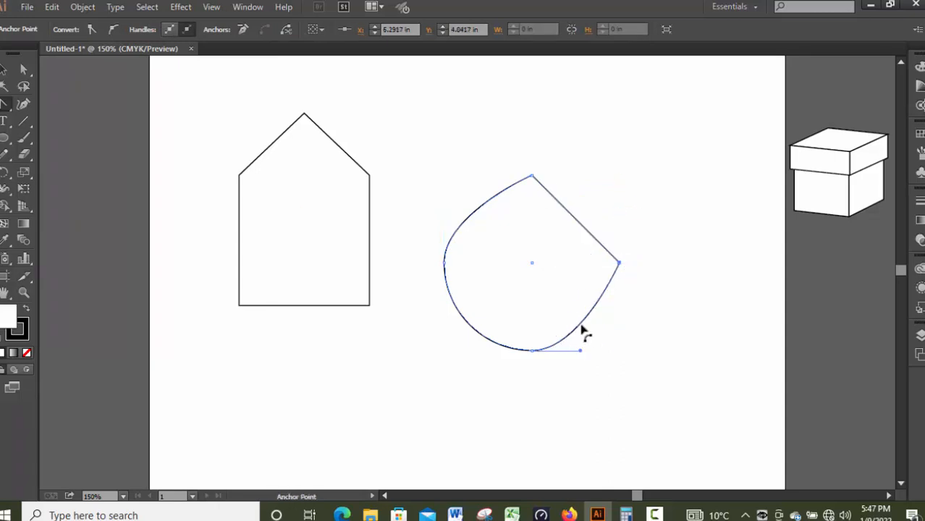
{"action": "left_click", "coordinate": [532, 352]}
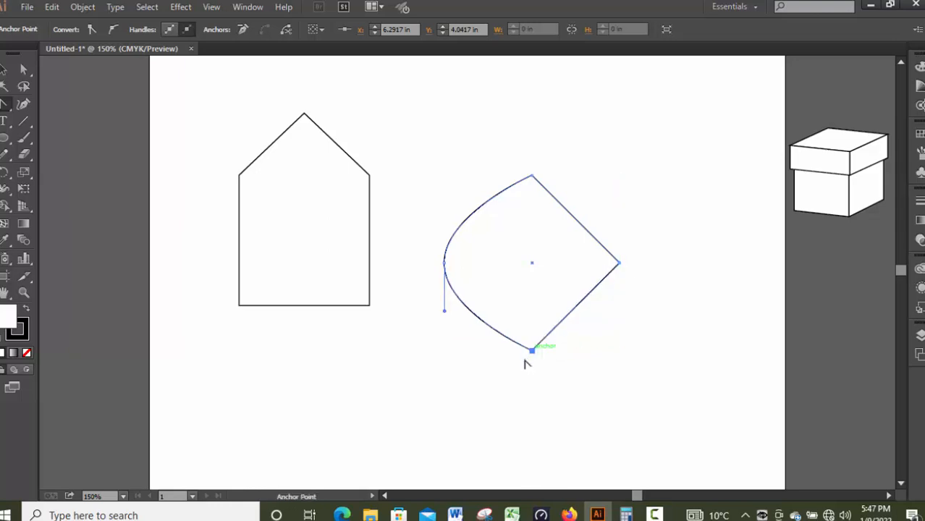
{"action": "left_click", "coordinate": [444, 262]}
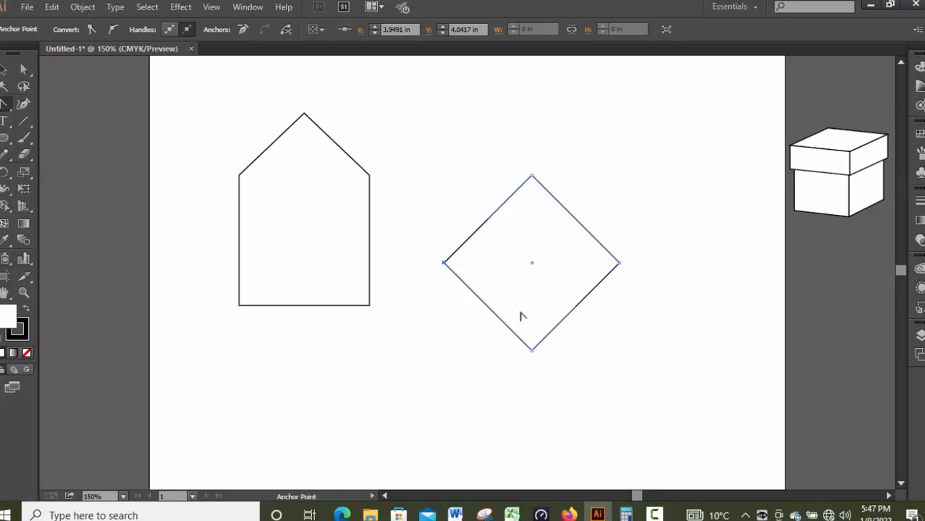
{"action": "key", "text": "ctrl+z"}
{"action": "key", "text": "ctrl+z"}
{"action": "key", "text": "ctrl+z"}
{"action": "key", "text": "ctrl+z"}
{"action": "key", "text": "ctrl+z"}
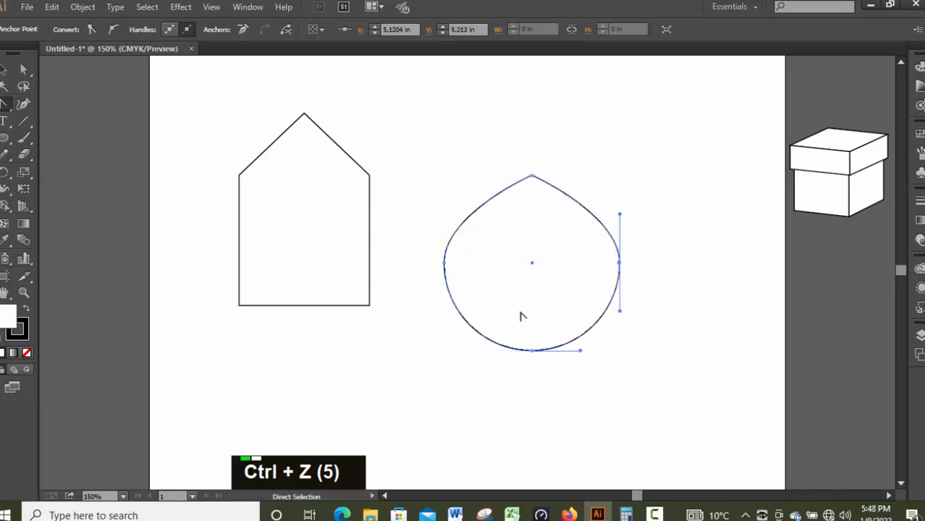
{"action": "key", "text": "ctrl+z"}
Step: Convert the house shape's peak to a smooth point with horizontal direction handles, rounding the roof into an arch
{"action": "key", "text": "shift+c"}
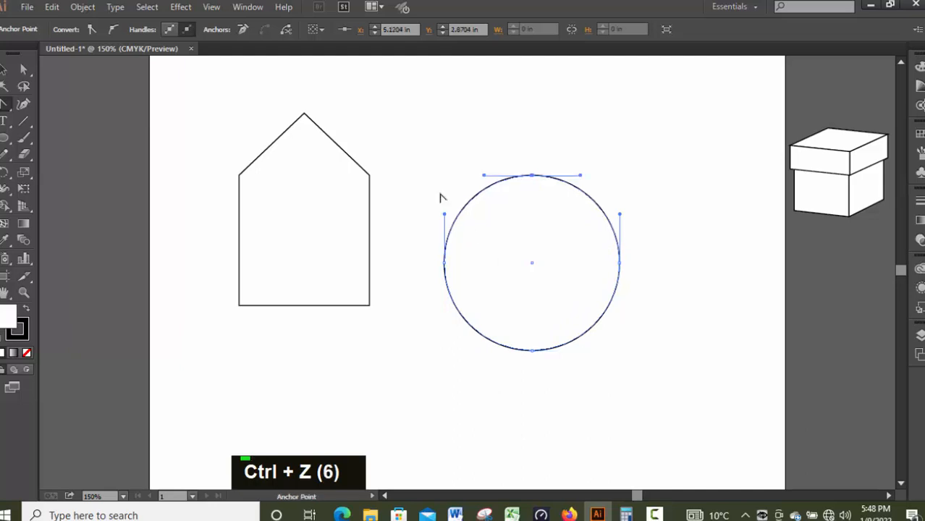
{"action": "left_click", "coordinate": [304, 114]}
{"action": "left_click_drag", "start_coordinate": [304, 114], "coordinate": [360, 113]}
{"action": "key", "text": "shift"}
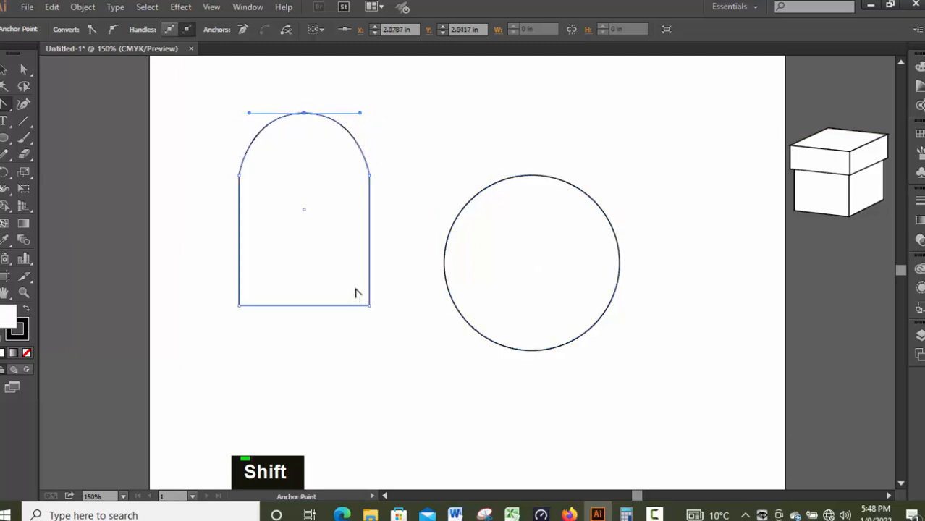
Step: Turn the circle into a diamond by converting all four of its anchor points to corners with the Anchor Point tool
{"action": "left_click", "coordinate": [5, 106]}
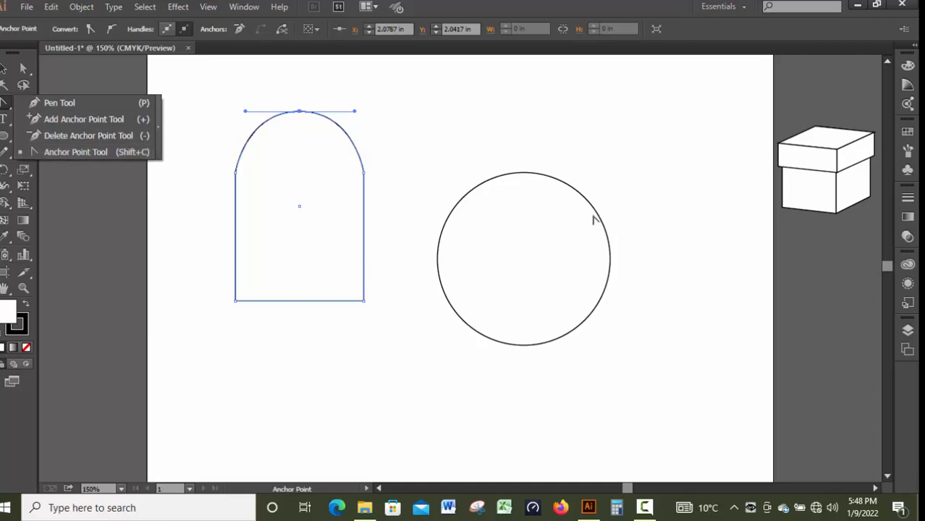
{"action": "left_click", "coordinate": [78, 153]}
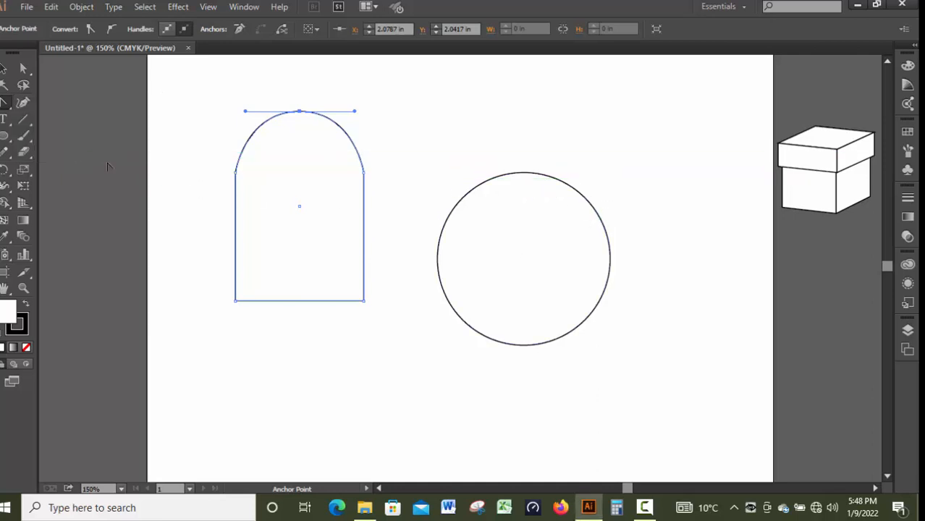
{"action": "key", "text": "a"}
{"action": "left_click", "coordinate": [524, 174]}
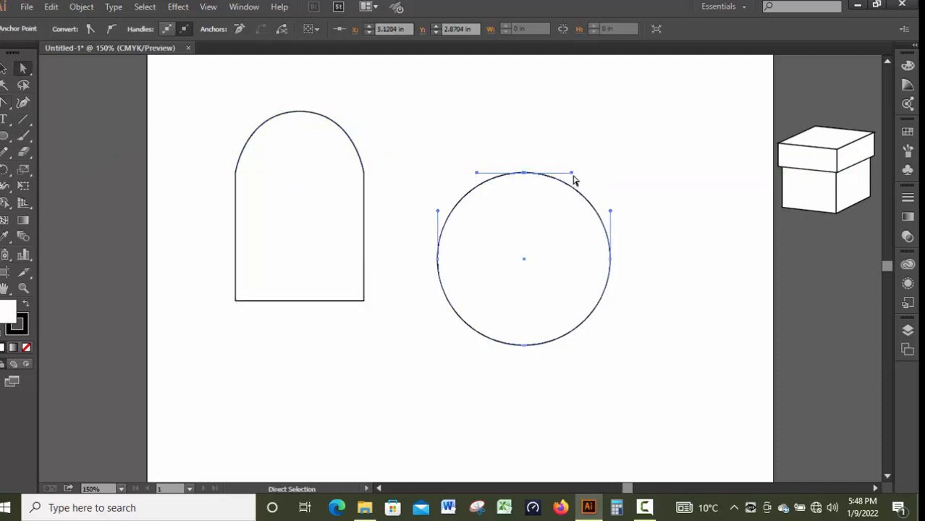
{"action": "left_click", "coordinate": [5, 102]}
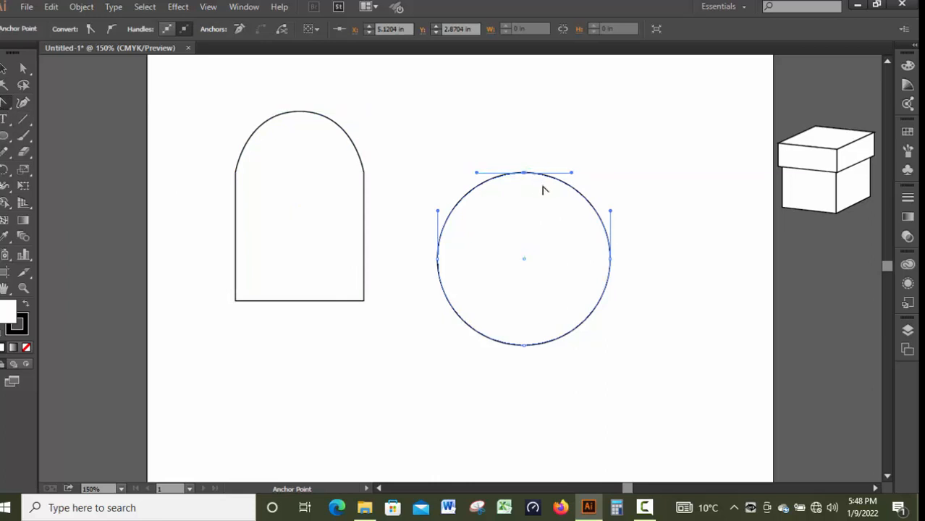
{"action": "left_click", "coordinate": [524, 174]}
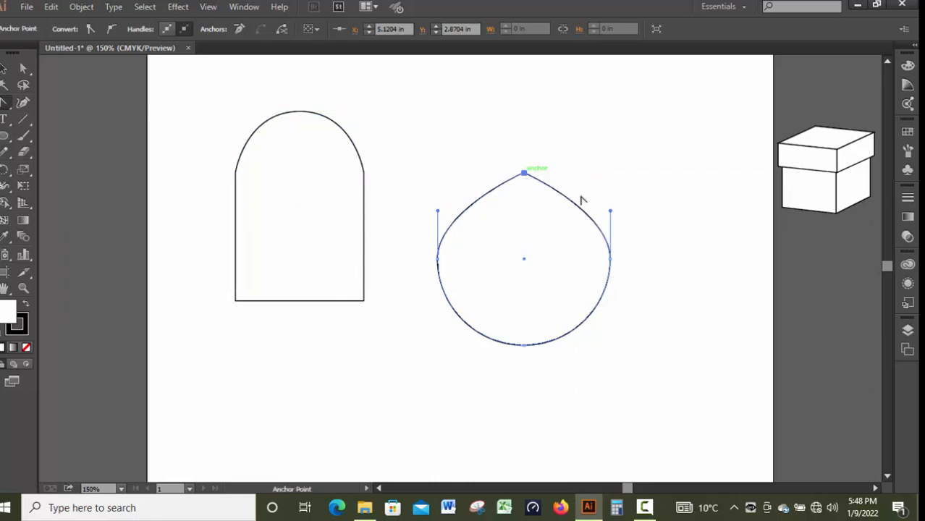
{"action": "left_click", "coordinate": [611, 257]}
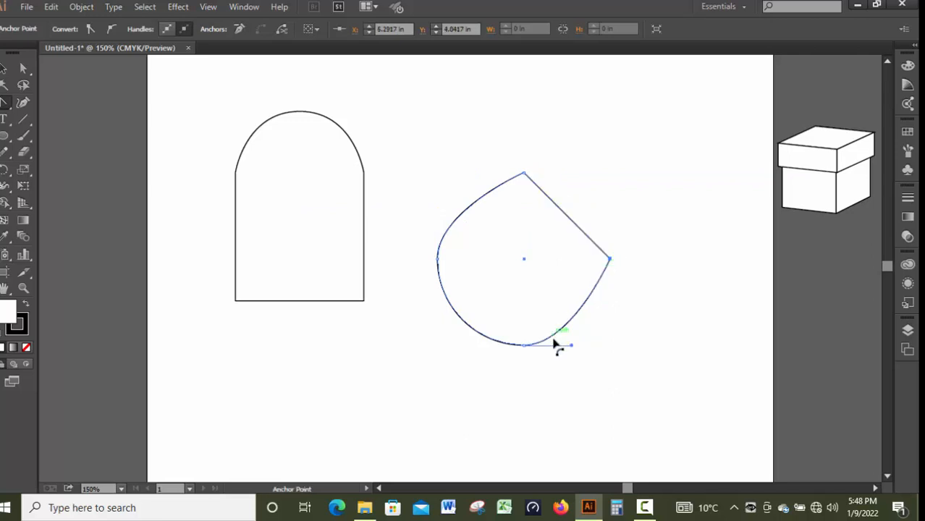
{"action": "left_click", "coordinate": [525, 345]}
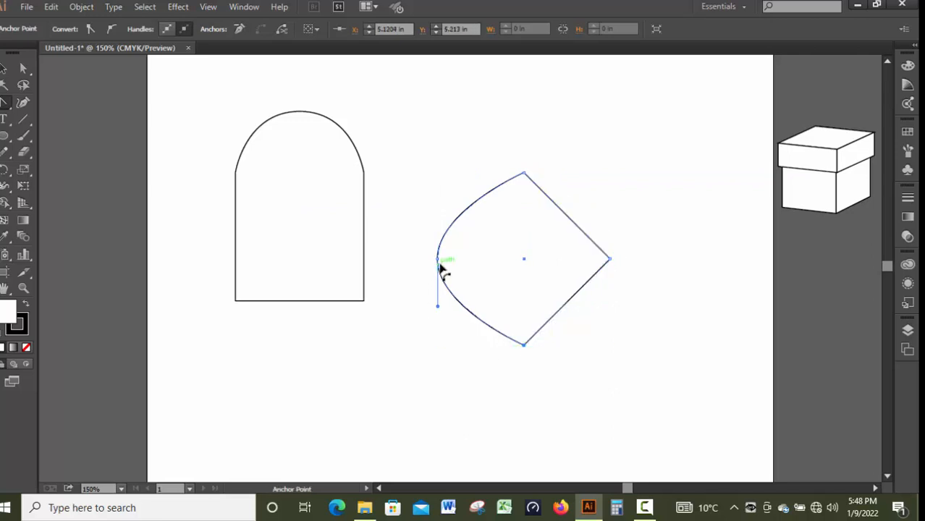
{"action": "left_click", "coordinate": [437, 259]}
Step: Delete the diamond, and place a scaled-down version of the arched shape off the artboard below the box
{"action": "key", "text": "v"}
{"action": "key", "text": "Delete"}
{"action": "left_click_drag", "start_coordinate": [220, 87], "coordinate": [391, 364]}
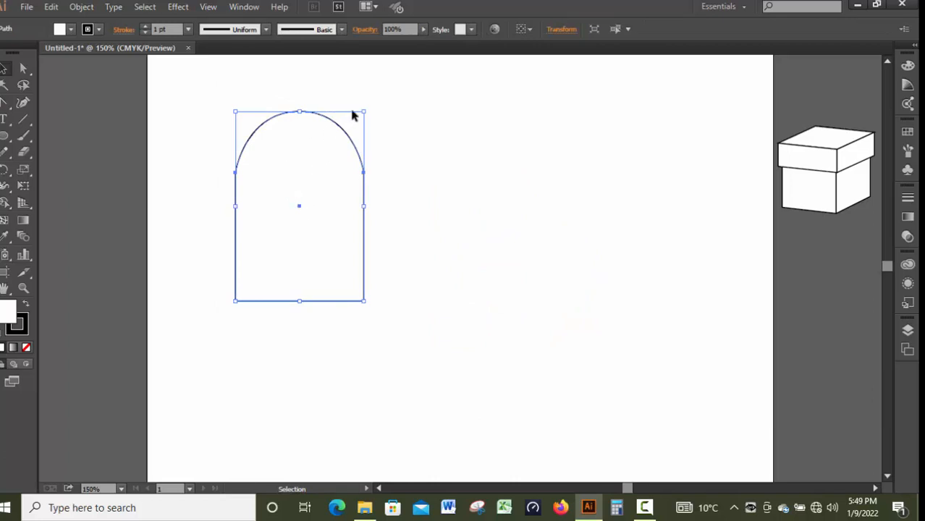
{"action": "left_click_drag", "start_coordinate": [363, 112], "coordinate": [305, 202]}
{"action": "left_click_drag", "start_coordinate": [281, 241], "coordinate": [825, 278]}
Step: Draw a tall, narrow ellipse near the middle of the artboard
{"action": "left_click", "coordinate": [5, 135]}
{"action": "left_click", "coordinate": [68, 169]}
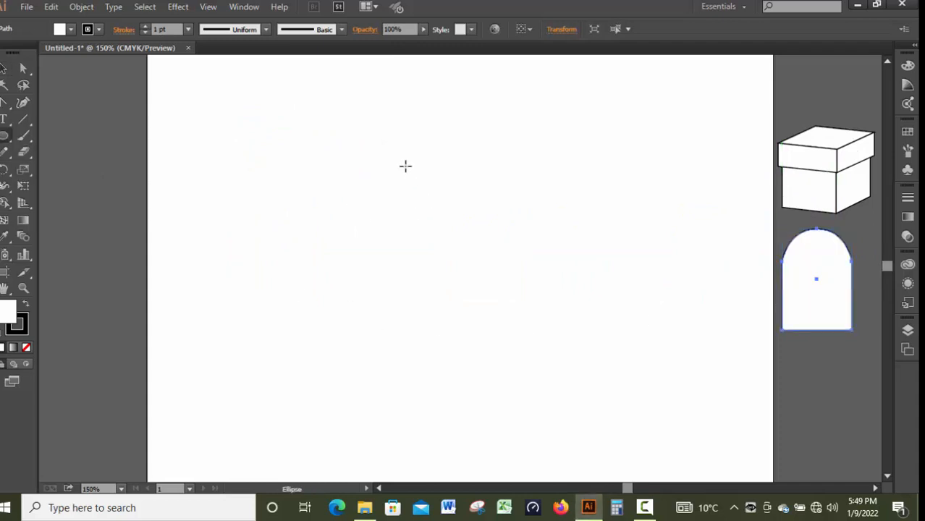
{"action": "left_click_drag", "start_coordinate": [381, 142], "coordinate": [510, 355]}
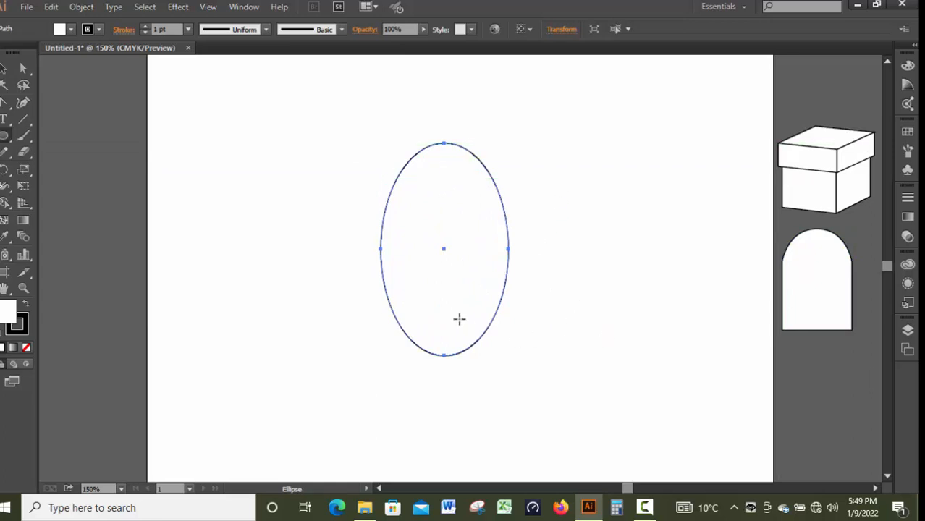
Step: Shape the ellipse into an egg by moving its two side anchor points down together with the Direct Selection tool
{"action": "left_click", "coordinate": [23, 70]}
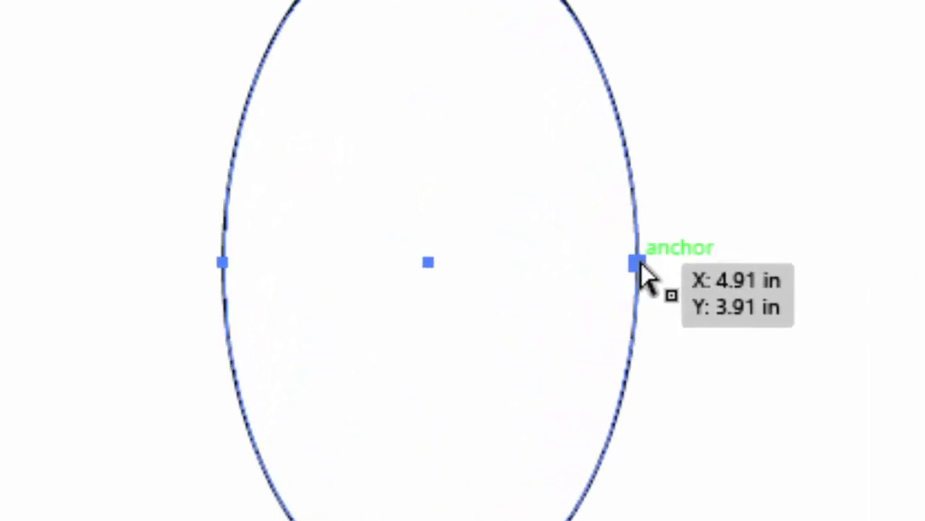
{"action": "left_click_drag", "start_coordinate": [304, 213], "coordinate": [539, 268]}
{"action": "left_click_drag", "start_coordinate": [740, 324], "coordinate": [833, 336]}
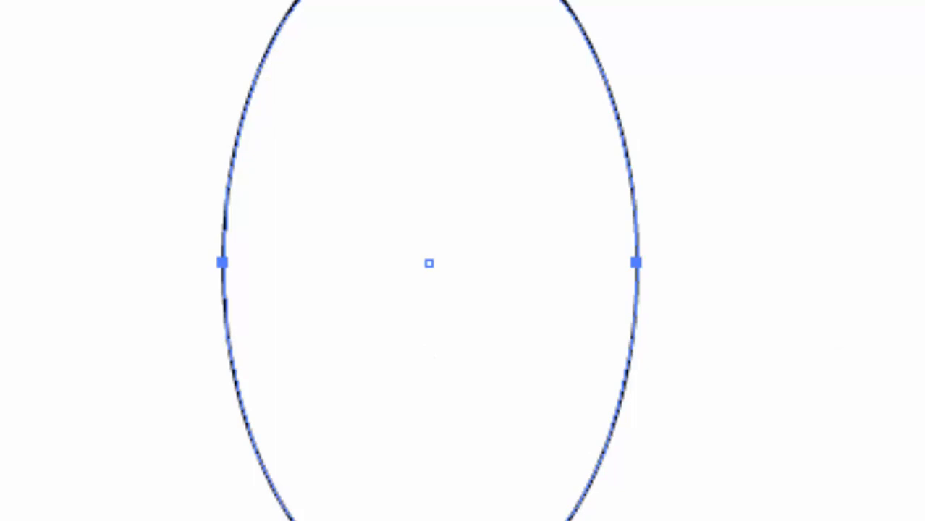
{"action": "left_click_drag", "start_coordinate": [637, 270], "coordinate": [643, 381]}
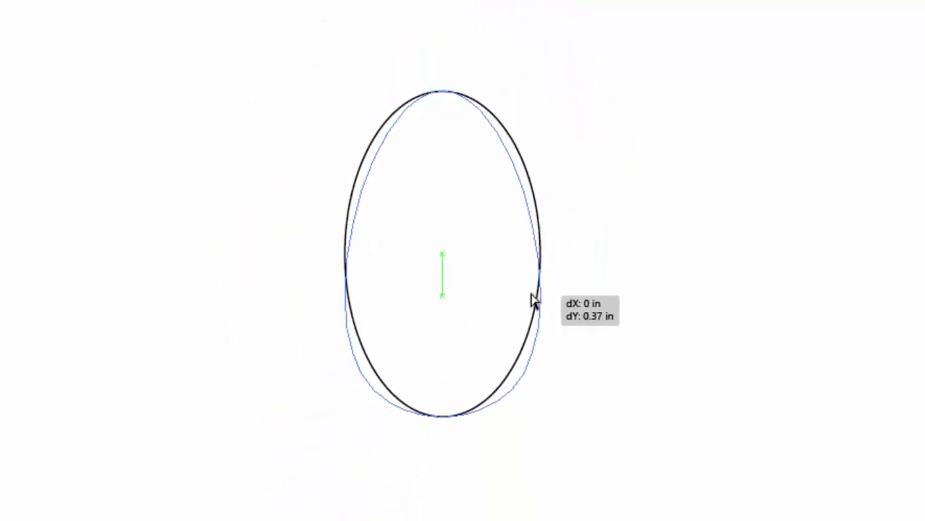
{"action": "left_click_drag", "start_coordinate": [531, 294], "coordinate": [531, 294]}
{"action": "left_click", "coordinate": [623, 364]}
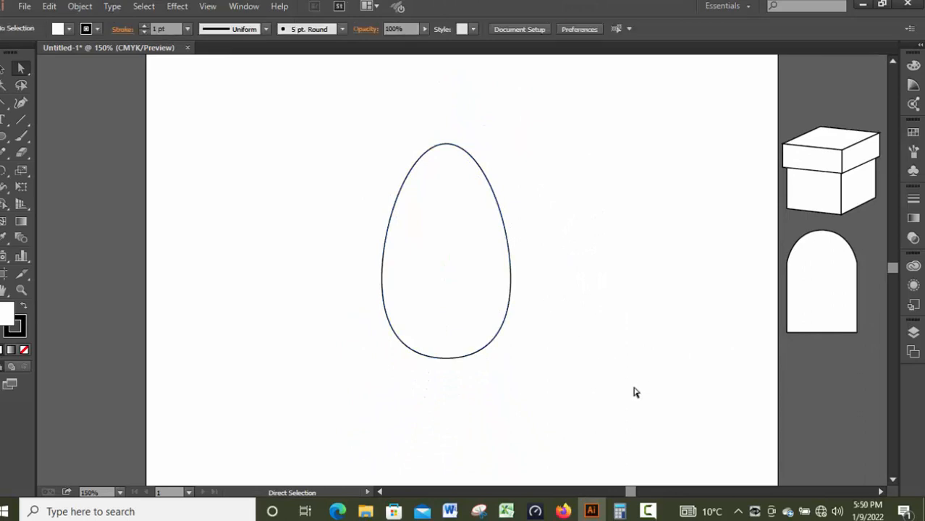
{"action": "left_click", "coordinate": [465, 292]}
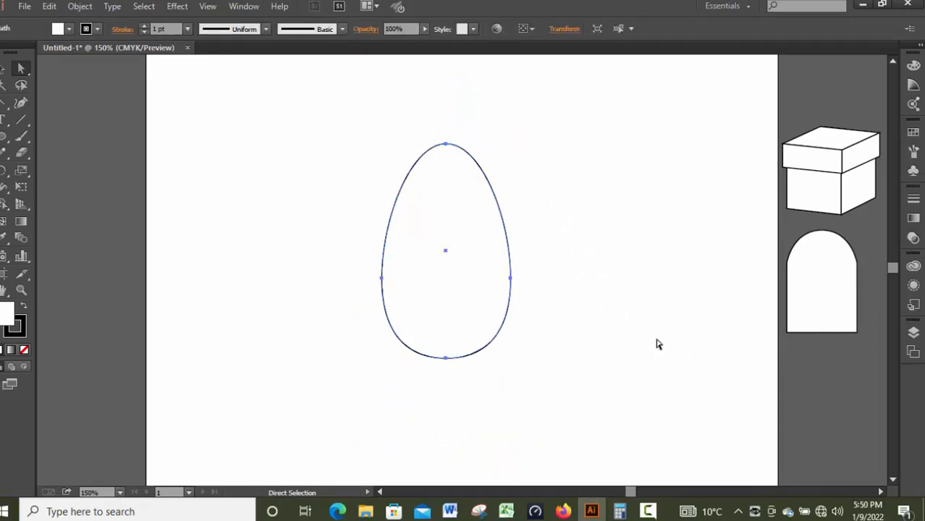